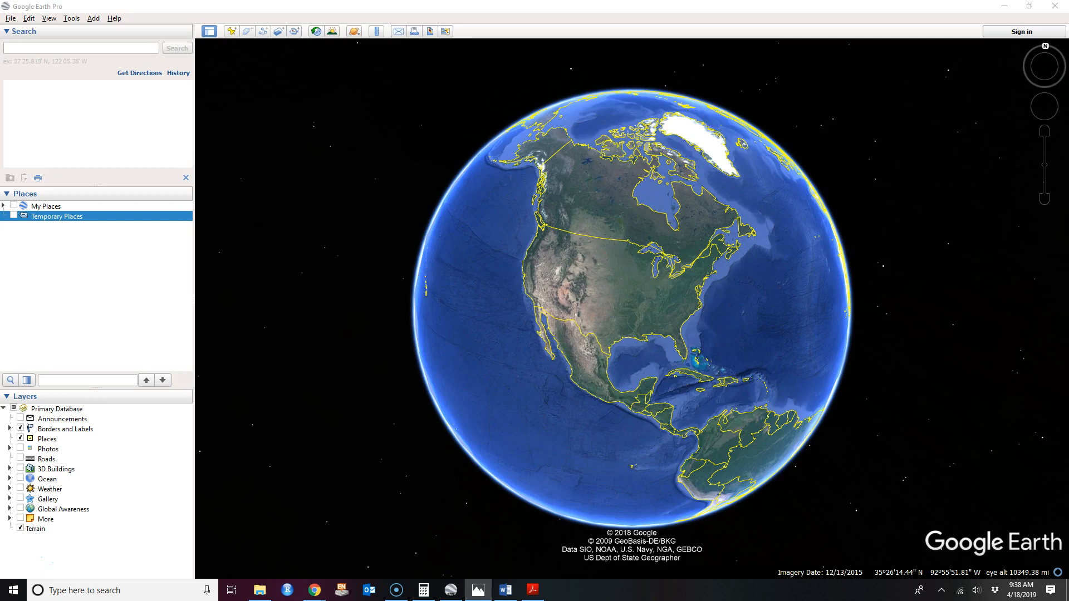
Look over the Boston seismogram image, then swap it for the P S Wave Time Graph.
{"action": "left_click_drag", "start_coordinate": [1068, 129], "coordinate": [606, 65]}
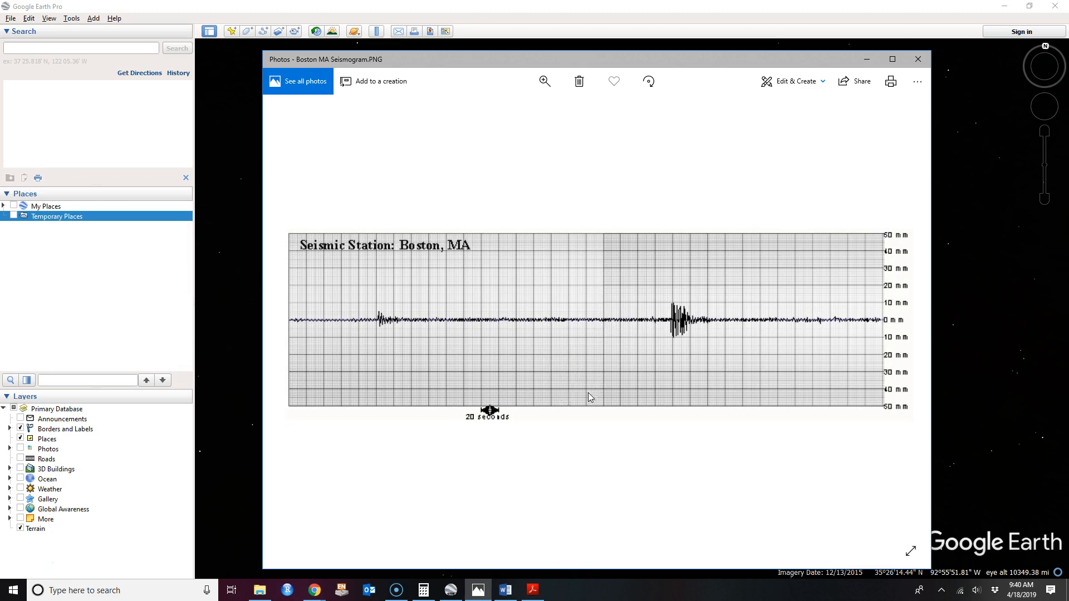
{"action": "left_click_drag", "start_coordinate": [613, 63], "coordinate": [1068, 139]}
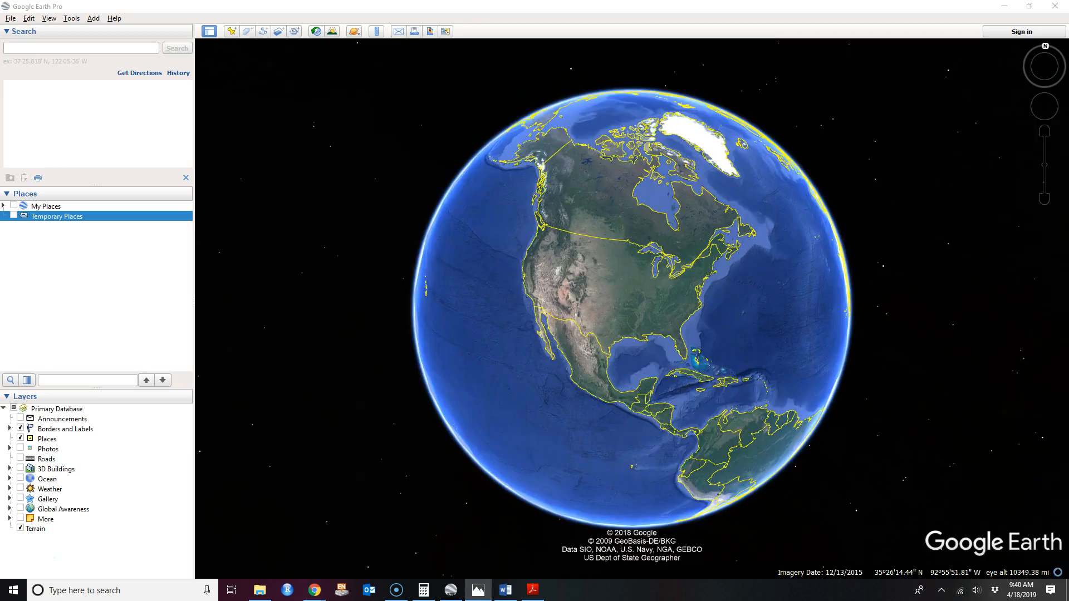
{"action": "left_click_drag", "start_coordinate": [1019, 68], "coordinate": [252, 44]}
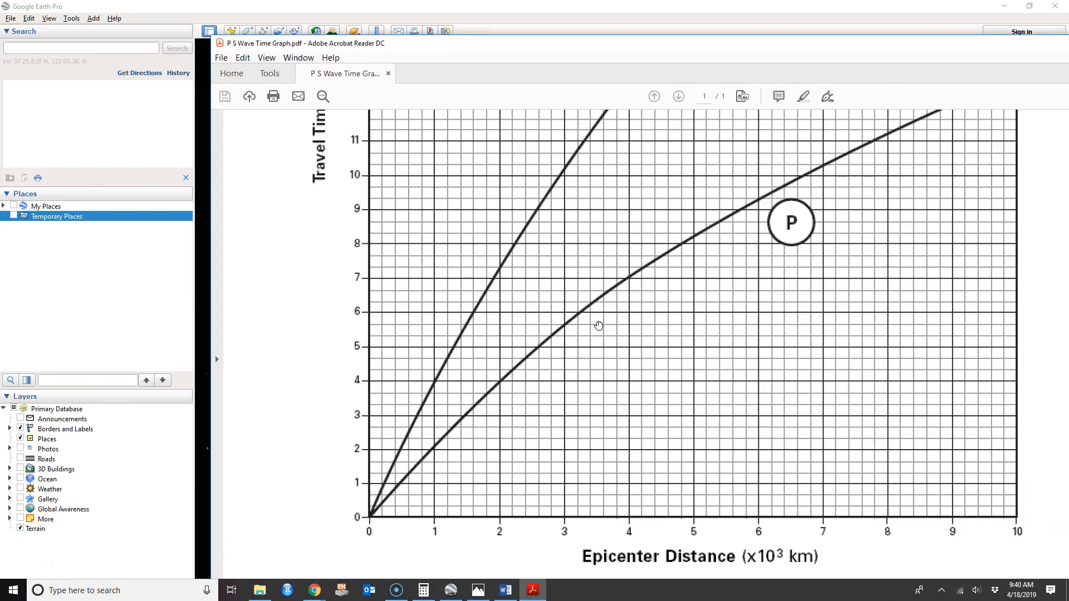
Scroll through the P S Wave Time Graph to read travel times, then move it aside.
{"action": "scroll", "coordinate": [599, 326], "scroll_direction": "up", "scroll_amount": 4}
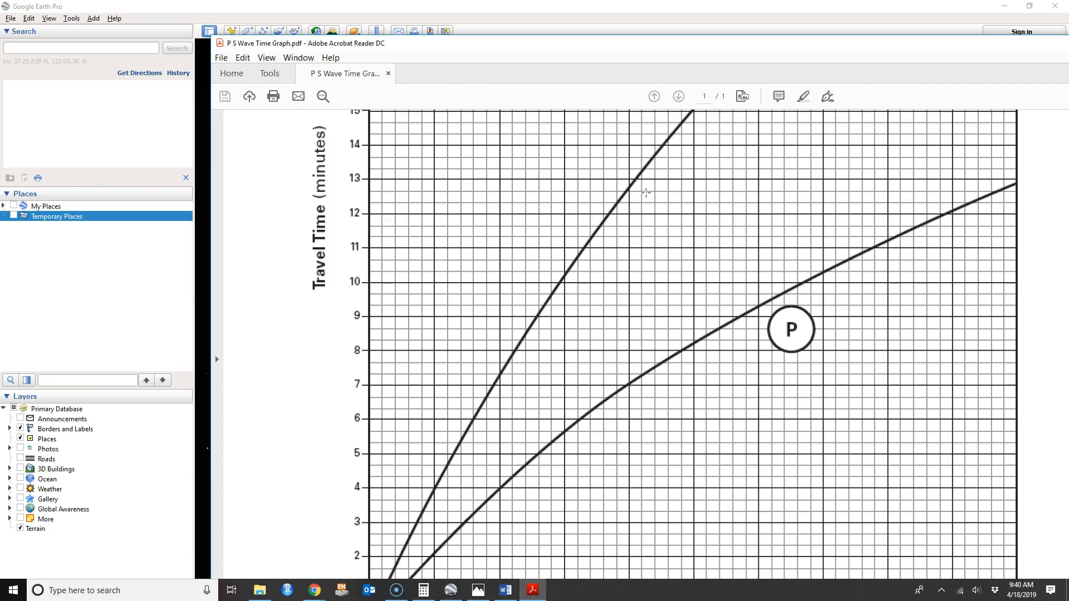
{"action": "scroll", "coordinate": [722, 256], "scroll_direction": "down", "scroll_amount": 2}
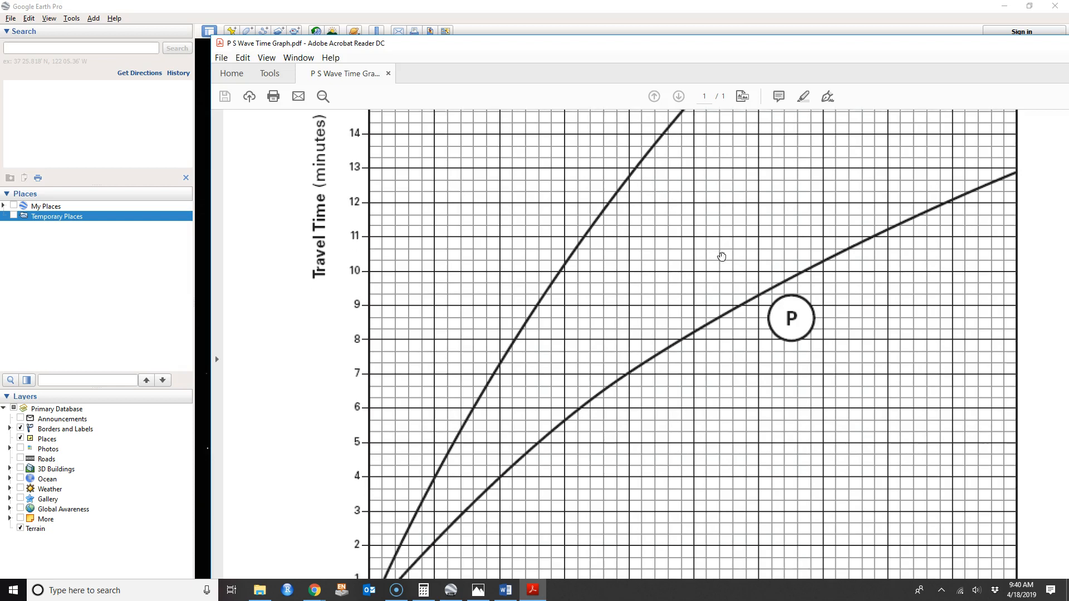
{"action": "scroll", "coordinate": [748, 263], "scroll_direction": "down", "scroll_amount": 5}
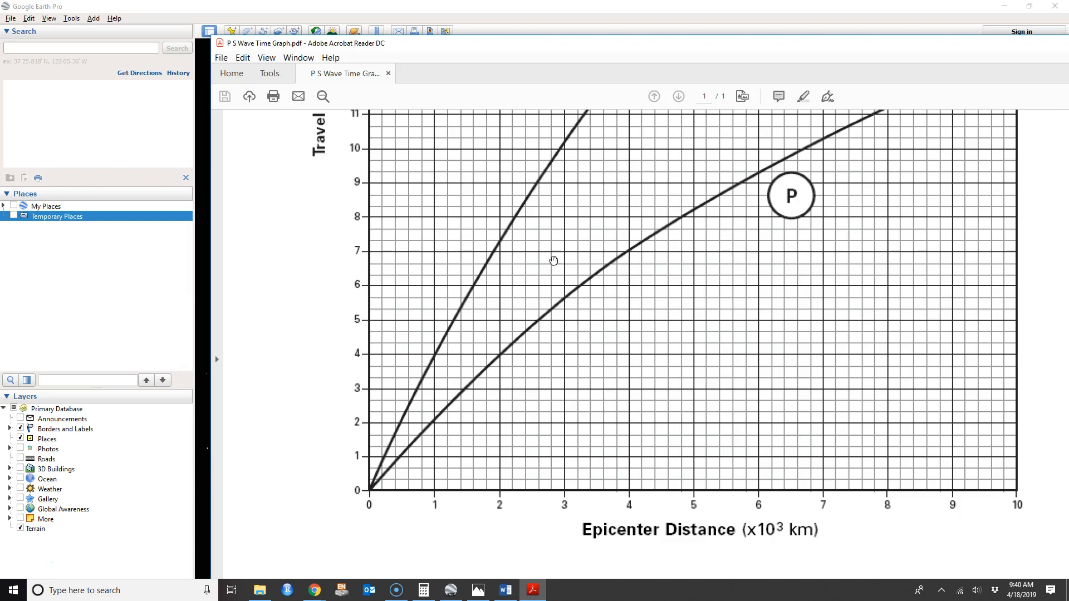
{"action": "scroll", "coordinate": [609, 263], "scroll_direction": "up", "scroll_amount": 4}
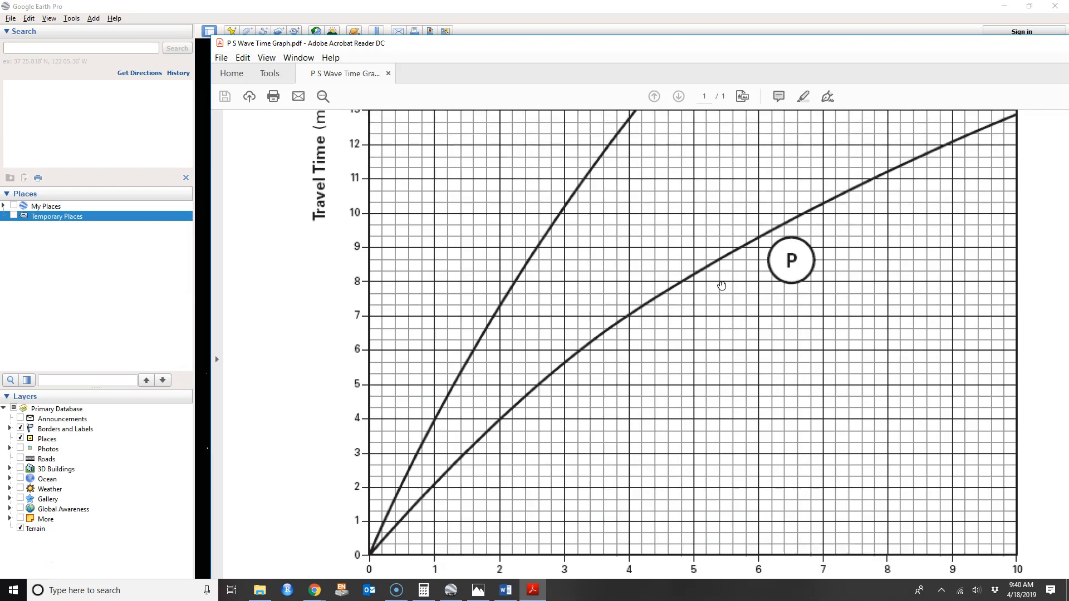
{"action": "scroll", "coordinate": [740, 286], "scroll_direction": "up", "scroll_amount": 1}
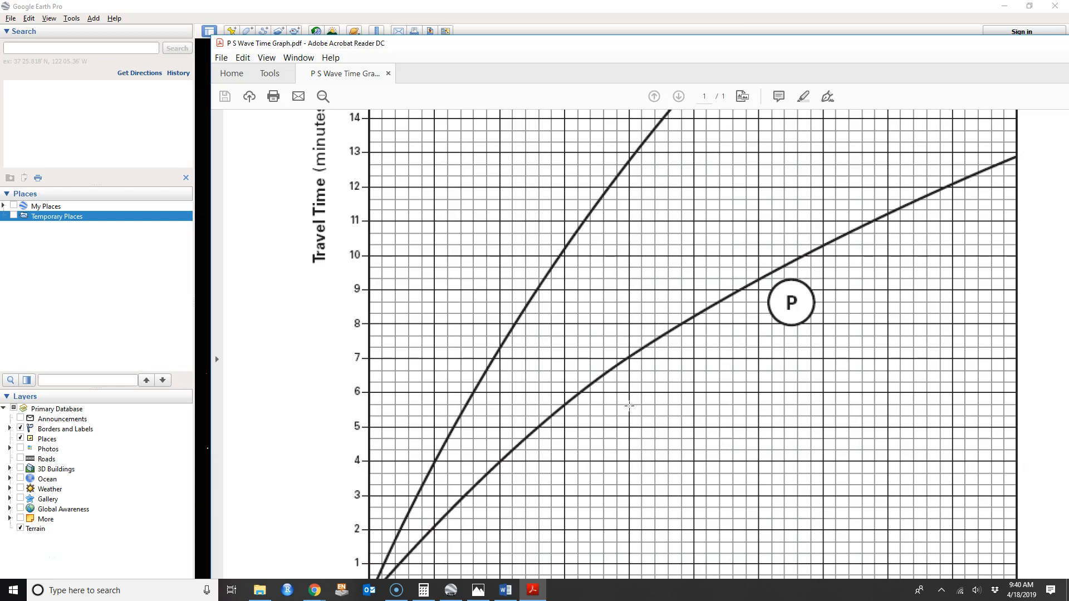
{"action": "scroll", "coordinate": [631, 438], "scroll_direction": "down", "scroll_amount": 3}
{"action": "scroll", "coordinate": [631, 438], "scroll_direction": "down", "scroll_amount": 3}
{"action": "scroll", "coordinate": [631, 439], "scroll_direction": "down", "scroll_amount": 2}
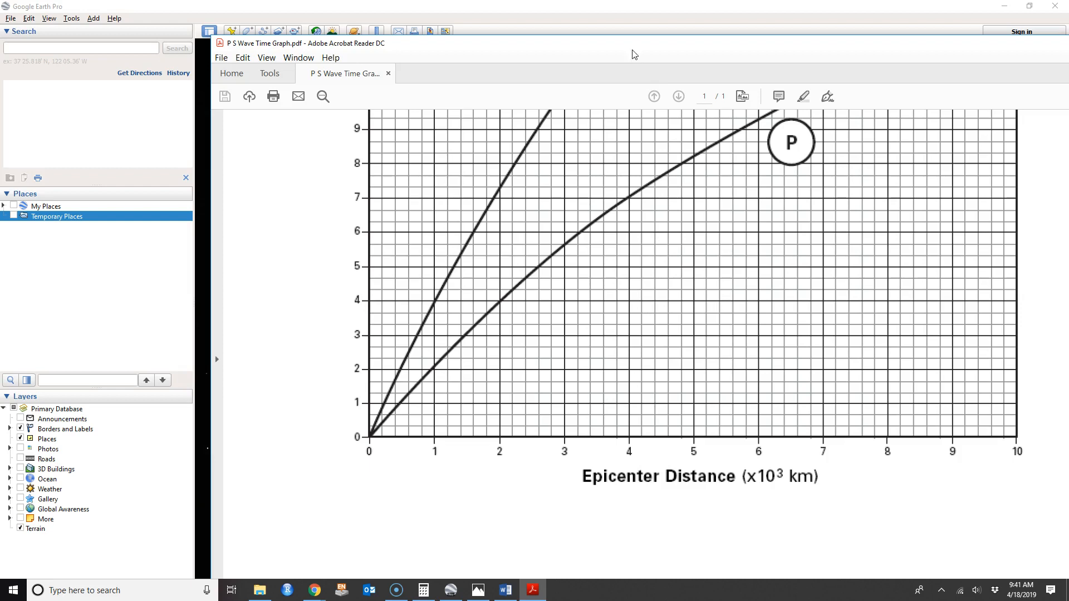
{"action": "left_click_drag", "start_coordinate": [633, 48], "coordinate": [1068, 111]}
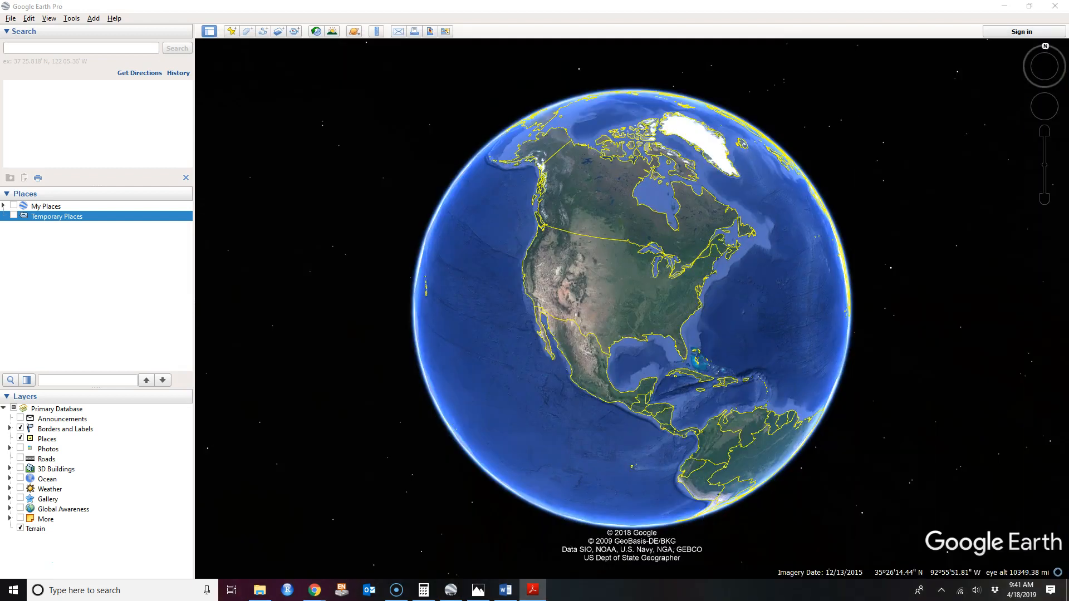
Search for 'boston' and zoom out to show it within the northeastern United States.
{"action": "left_click", "coordinate": [78, 49]}
{"action": "type", "text": "boston"}
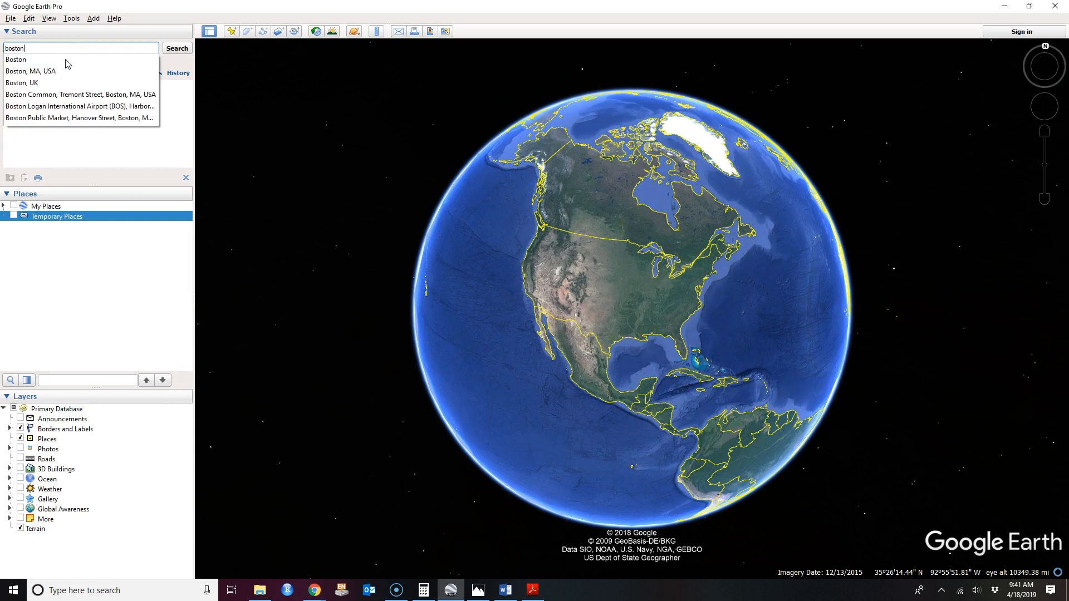
{"action": "left_click", "coordinate": [68, 59]}
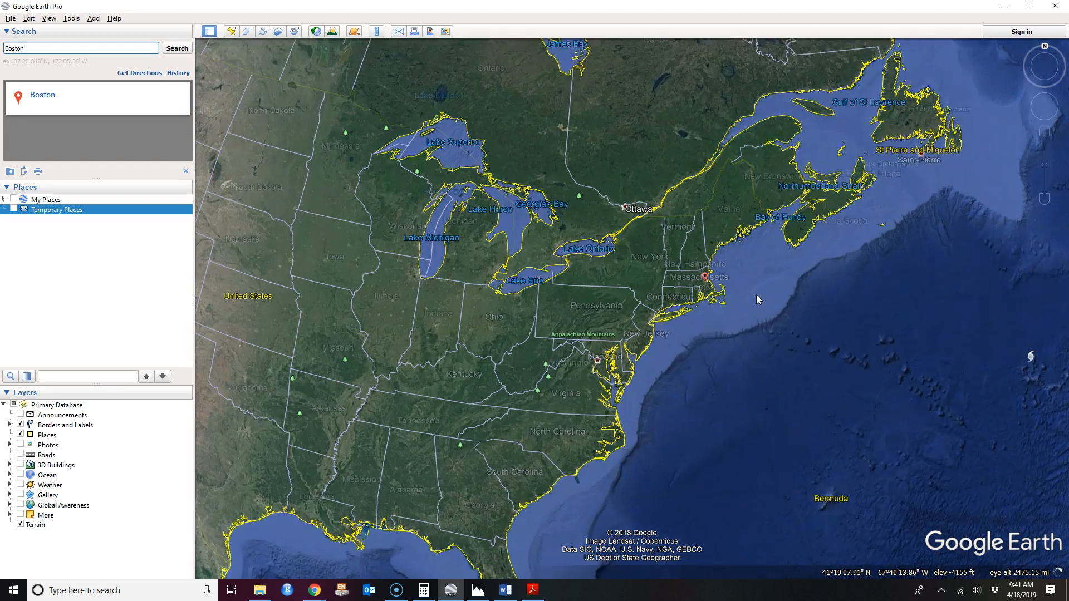
{"action": "scroll", "coordinate": [817, 286], "scroll_direction": "down", "scroll_amount": 2}
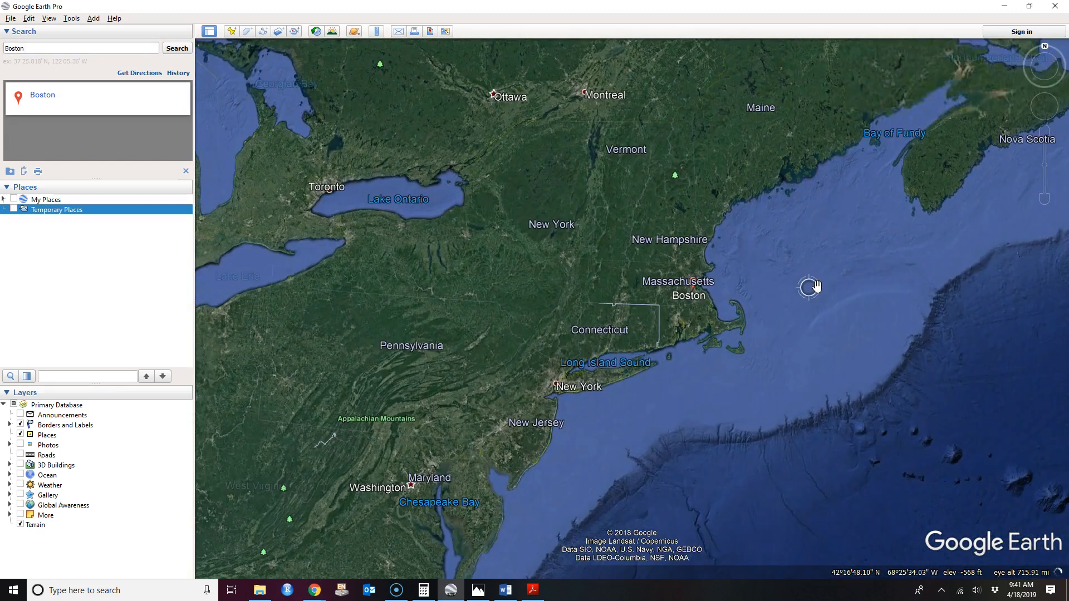
{"action": "scroll", "coordinate": [813, 286], "scroll_direction": "down", "scroll_amount": 2}
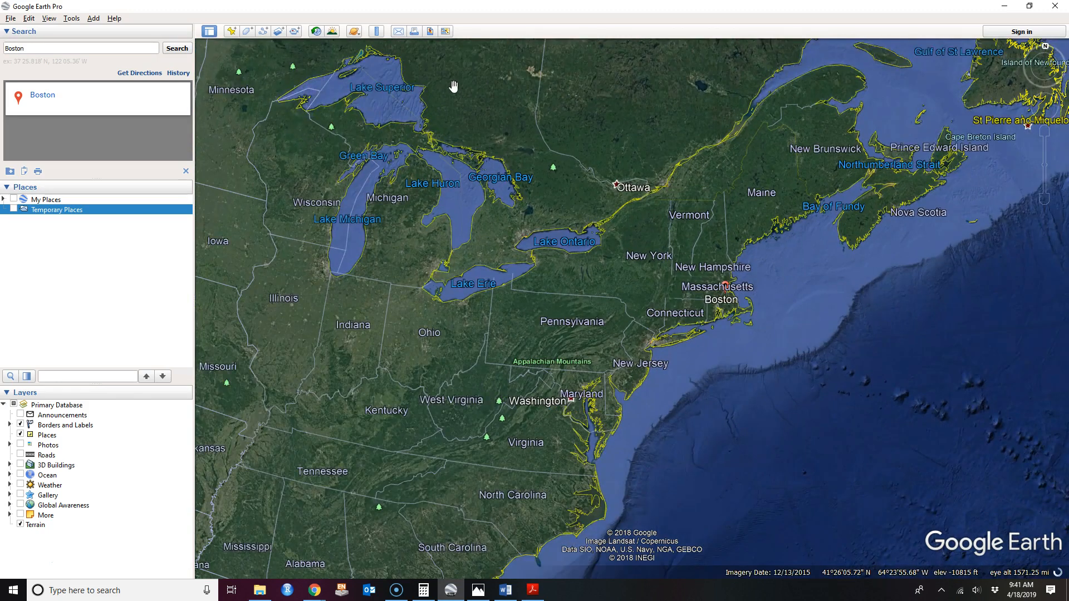
Set the Ruler to Circle mode with Kilometers as the radius unit, zoomed in on Boston.
{"action": "left_click", "coordinate": [376, 32]}
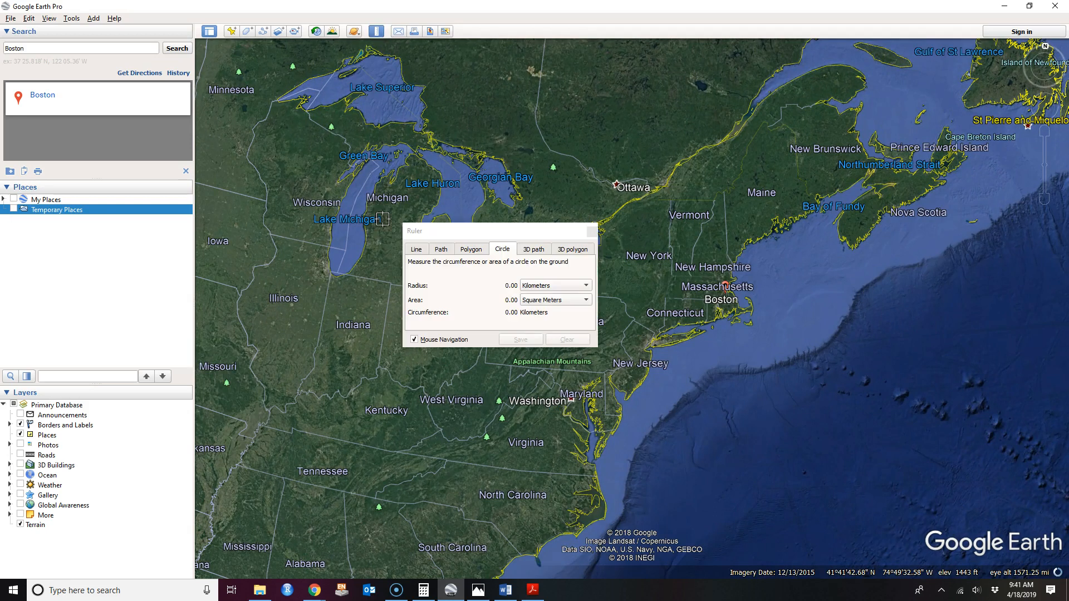
{"action": "left_click", "coordinate": [416, 249]}
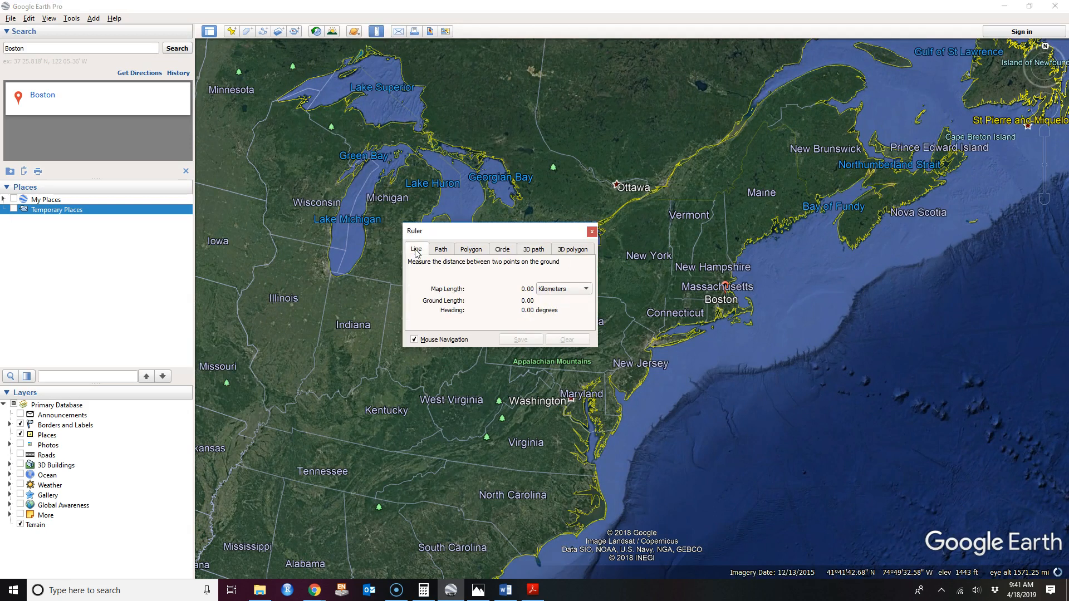
{"action": "left_click", "coordinate": [502, 250]}
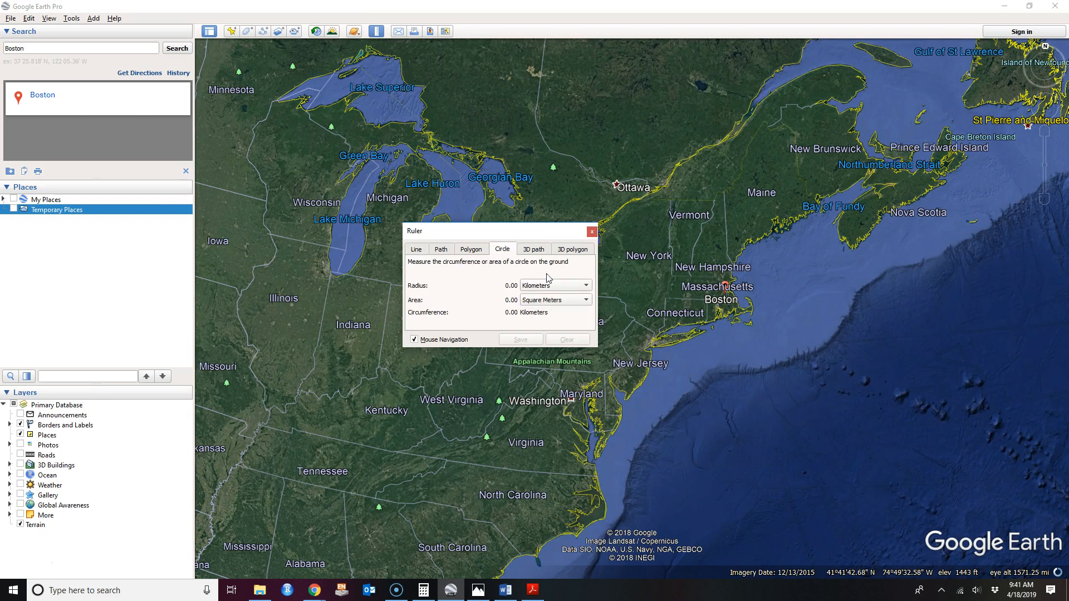
{"action": "left_click", "coordinate": [567, 286]}
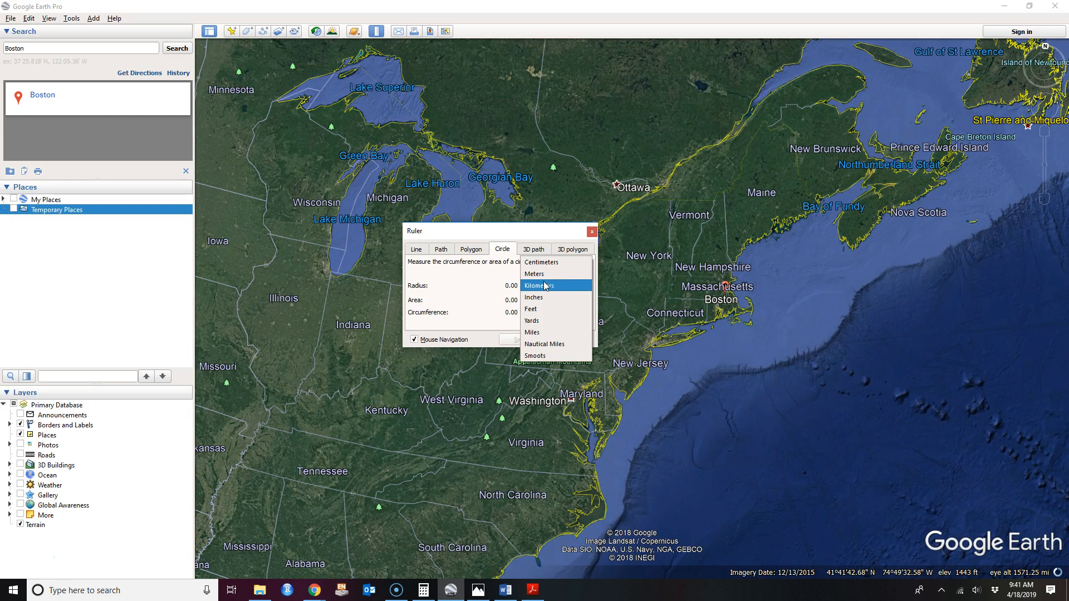
{"action": "left_click", "coordinate": [545, 287]}
{"action": "left_click", "coordinate": [543, 286]}
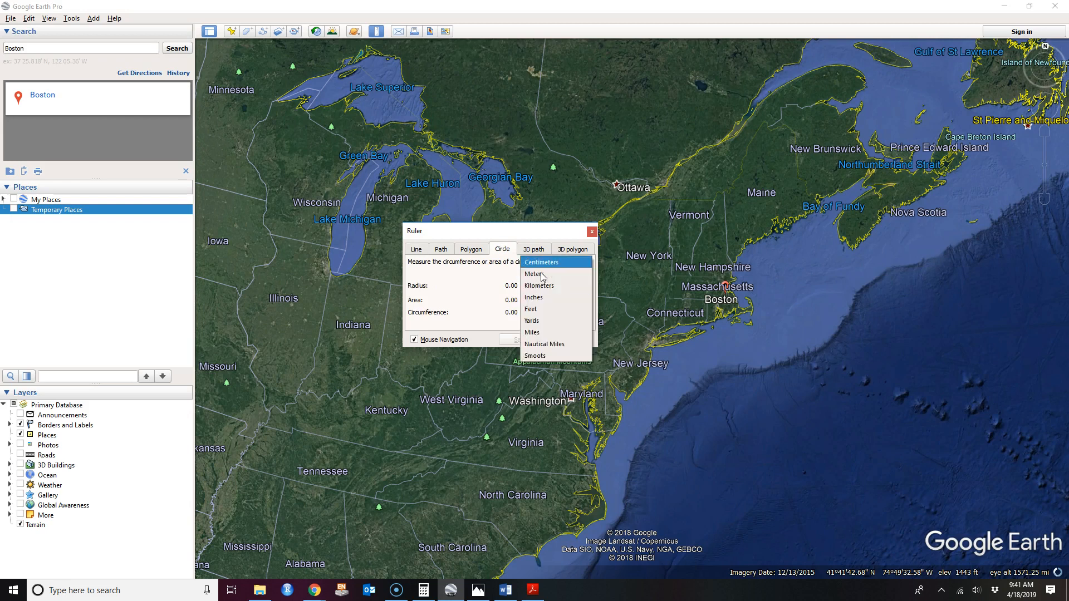
{"action": "left_click", "coordinate": [540, 287]}
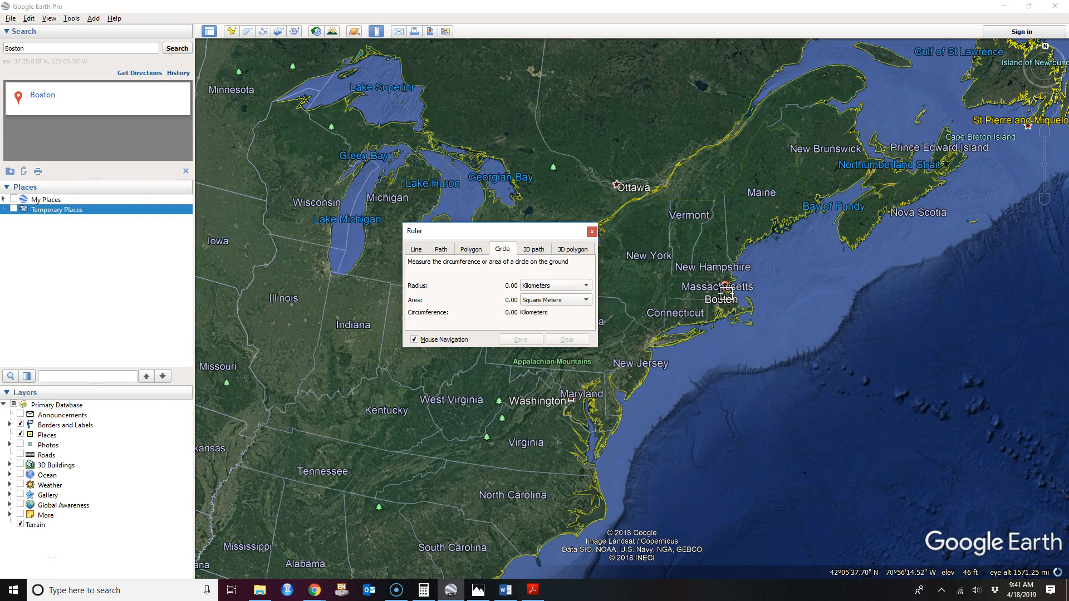
{"action": "scroll", "coordinate": [728, 296], "scroll_direction": "down", "scroll_amount": 3}
{"action": "scroll", "coordinate": [725, 295], "scroll_direction": "up", "scroll_amount": 2}
{"action": "scroll", "coordinate": [725, 294], "scroll_direction": "up", "scroll_amount": 2}
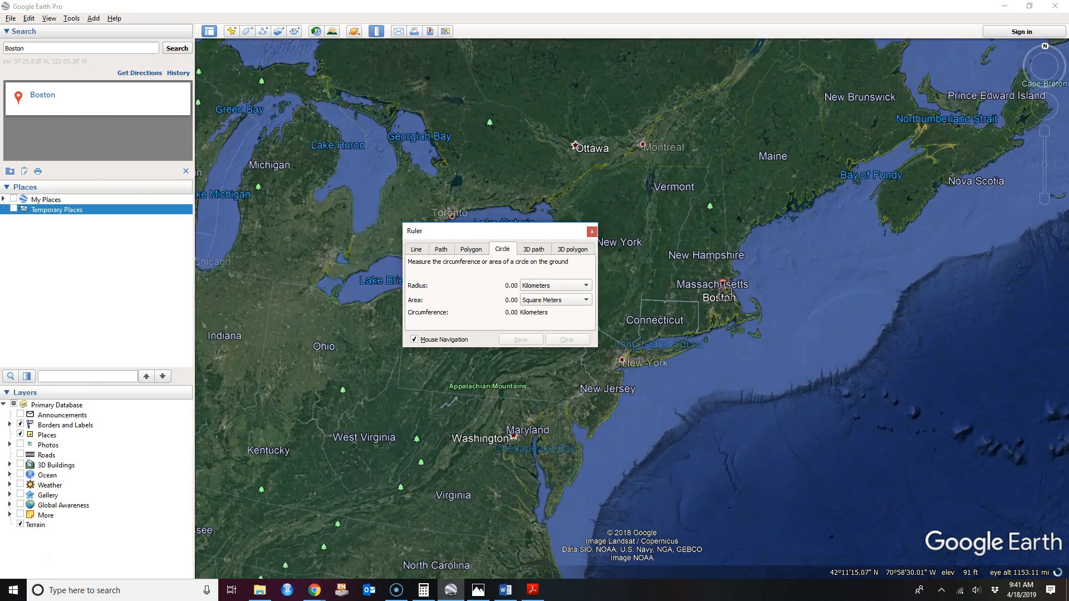
{"action": "scroll", "coordinate": [725, 295], "scroll_direction": "up", "scroll_amount": 2}
{"action": "scroll", "coordinate": [725, 295], "scroll_direction": "up", "scroll_amount": 2}
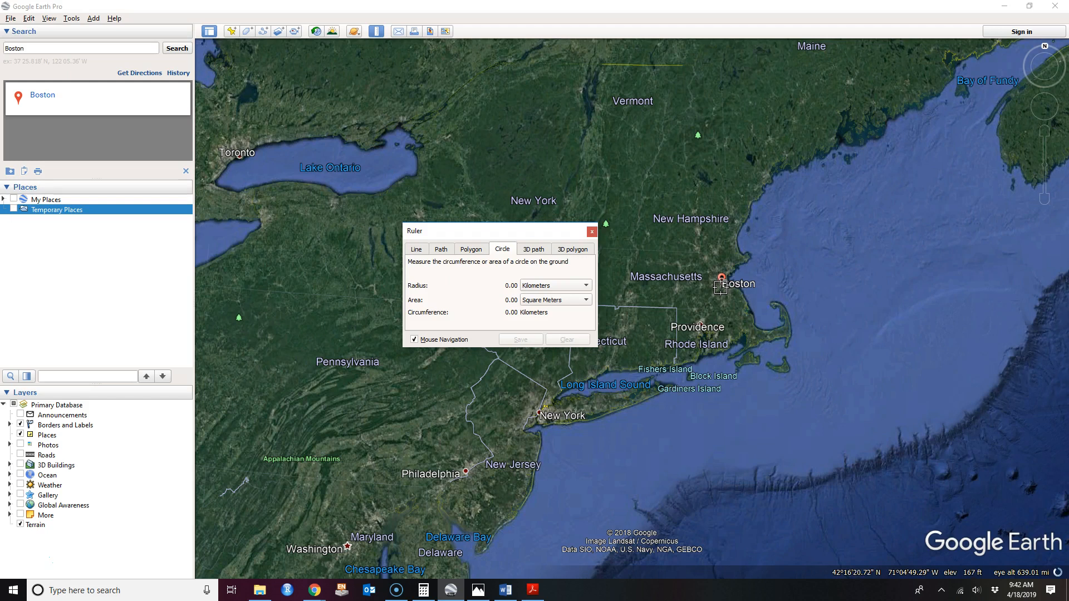
Draw a circle centred on Boston with a 4,004.56 km radius.
{"action": "left_click", "coordinate": [721, 288]}
{"action": "left_click_drag", "start_coordinate": [721, 288], "coordinate": [289, 433]}
{"action": "scroll", "coordinate": [687, 304], "scroll_direction": "down", "scroll_amount": 3}
{"action": "scroll", "coordinate": [649, 322], "scroll_direction": "down", "scroll_amount": 3}
{"action": "scroll", "coordinate": [629, 331], "scroll_direction": "down", "scroll_amount": 4}
{"action": "scroll", "coordinate": [579, 353], "scroll_direction": "down", "scroll_amount": 2}
{"action": "scroll", "coordinate": [579, 353], "scroll_direction": "down", "scroll_amount": 3}
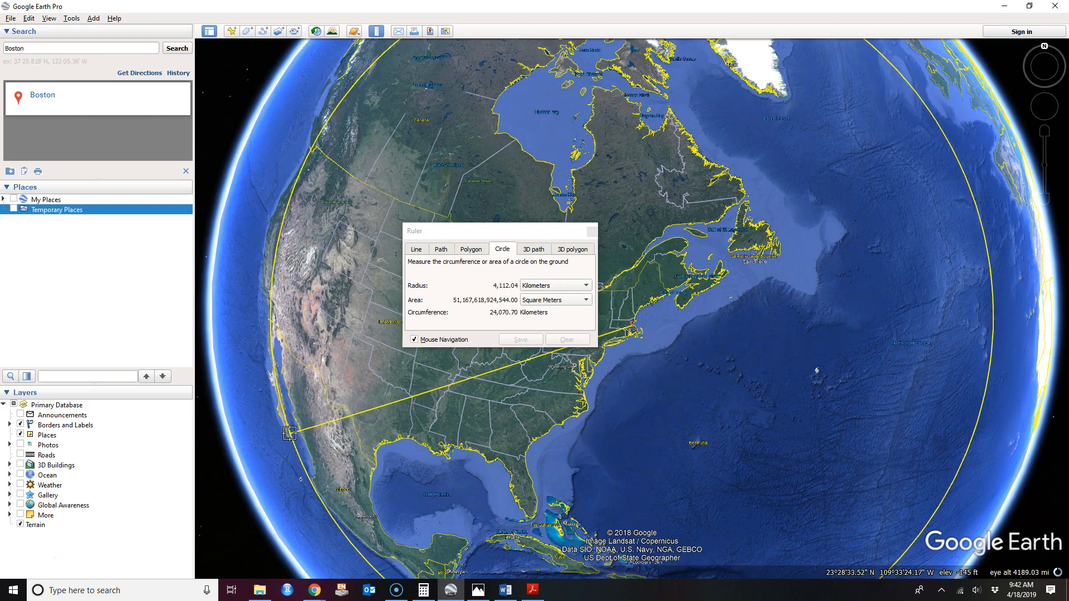
{"action": "left_click_drag", "start_coordinate": [289, 433], "coordinate": [295, 432]}
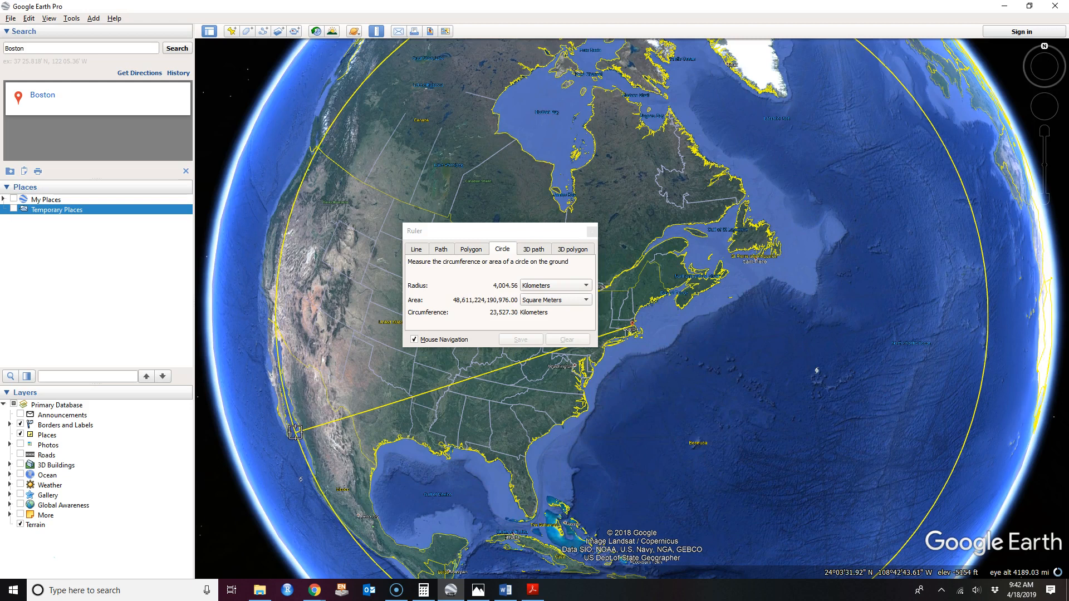
{"action": "left_click", "coordinate": [295, 433]}
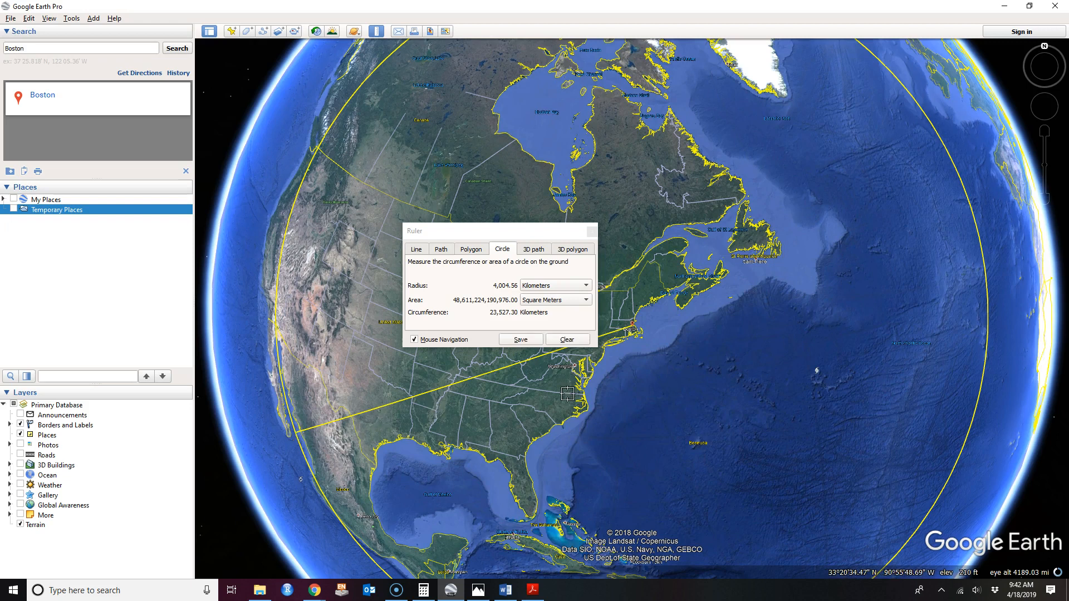
{"action": "left_click_drag", "start_coordinate": [793, 317], "coordinate": [829, 282]}
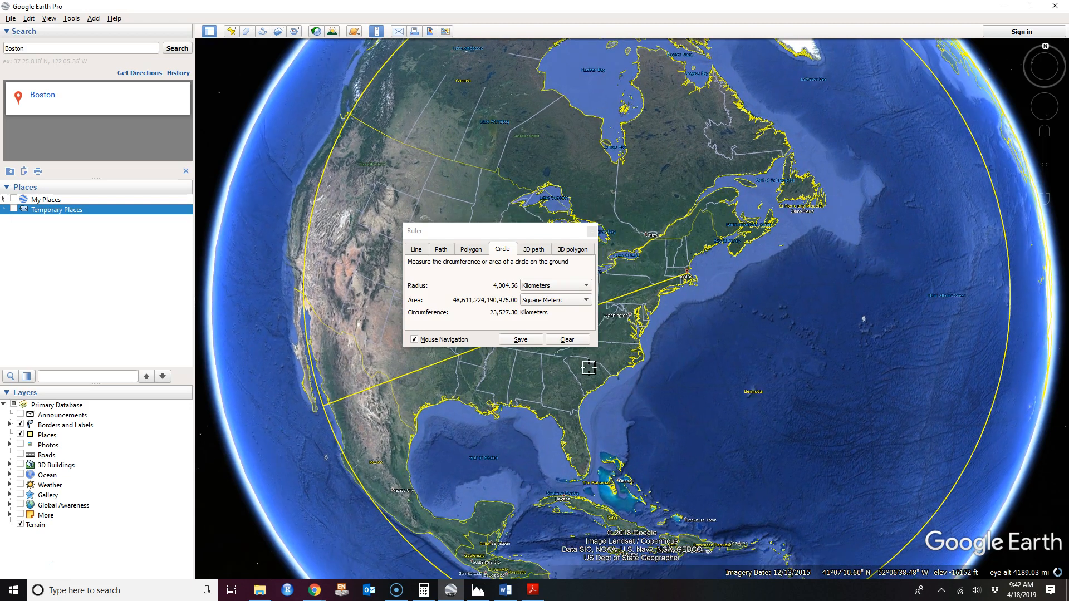
Save the circle as a path named Boston and zoom out to see it whole.
{"action": "left_click", "coordinate": [520, 340]}
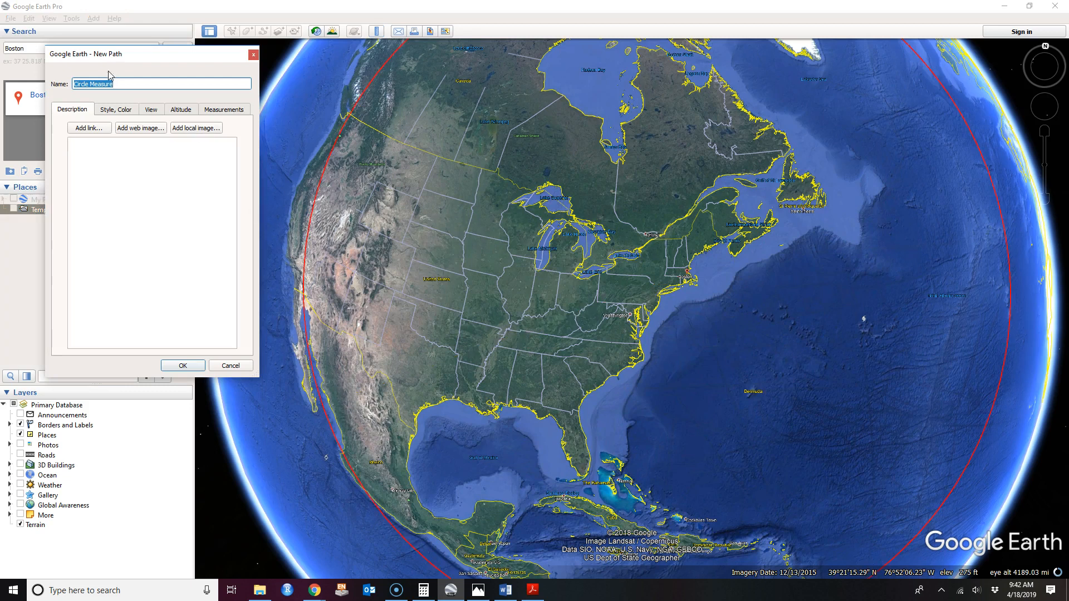
{"action": "type", "text": "Boston"}
{"action": "left_click", "coordinate": [179, 366]}
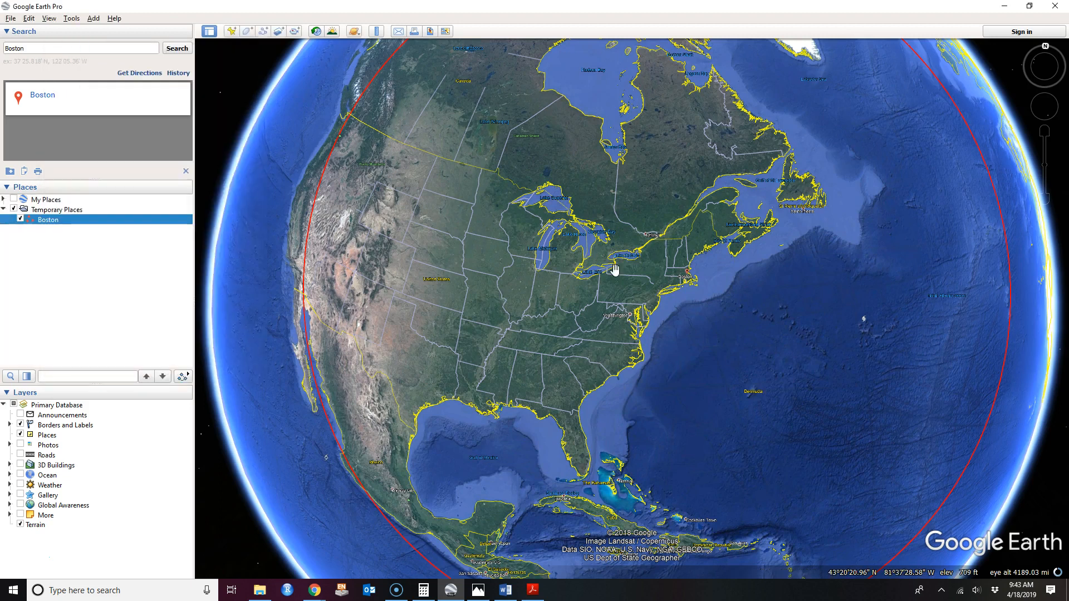
{"action": "scroll", "coordinate": [785, 308], "scroll_direction": "down", "scroll_amount": 3}
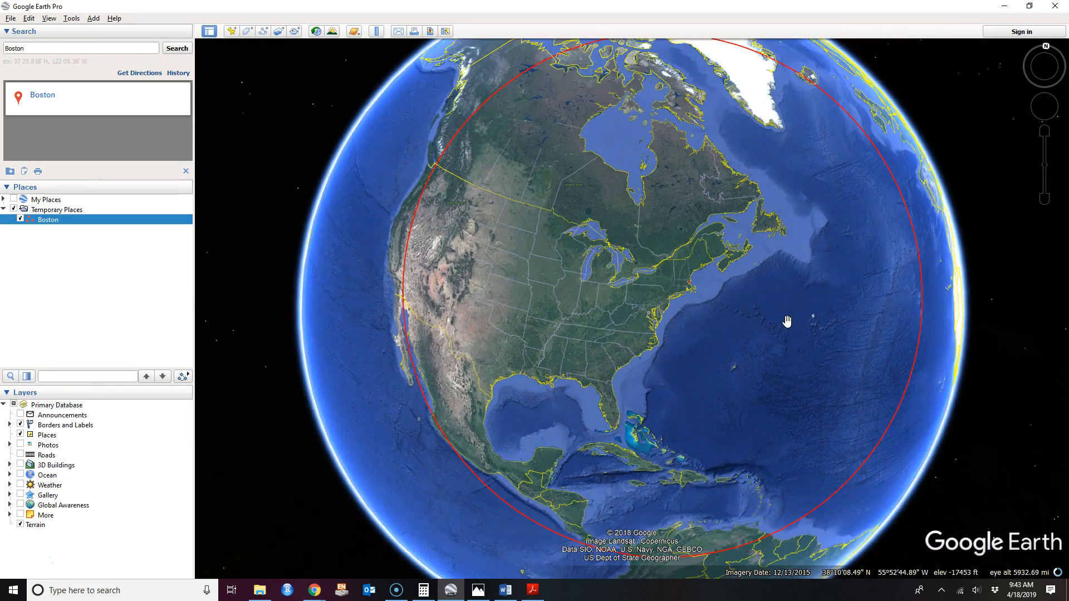
{"action": "scroll", "coordinate": [787, 322], "scroll_direction": "down", "scroll_amount": 3}
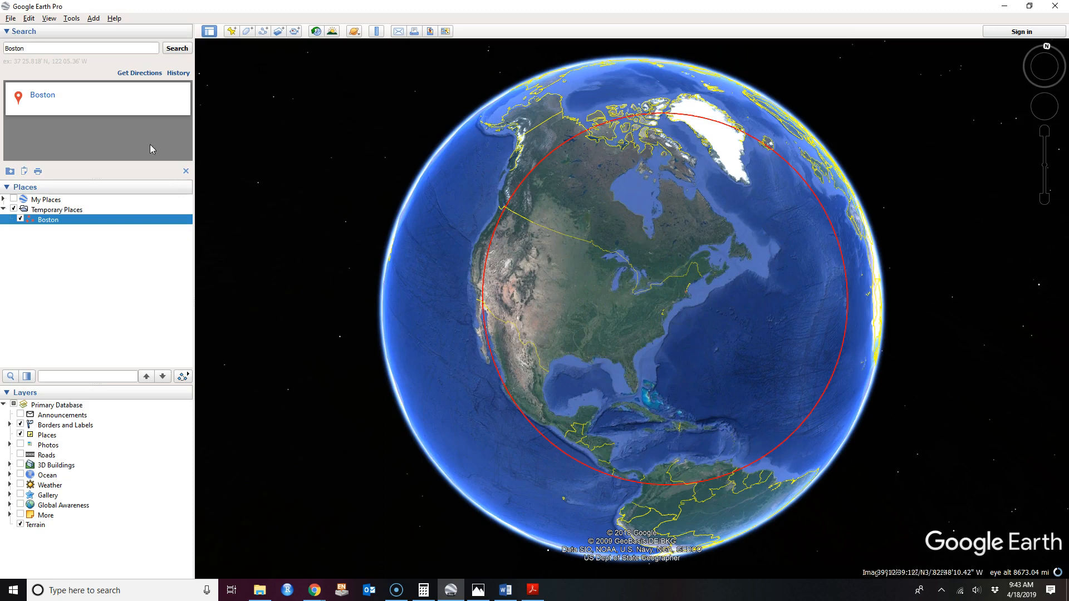
{"action": "left_click", "coordinate": [38, 48]}
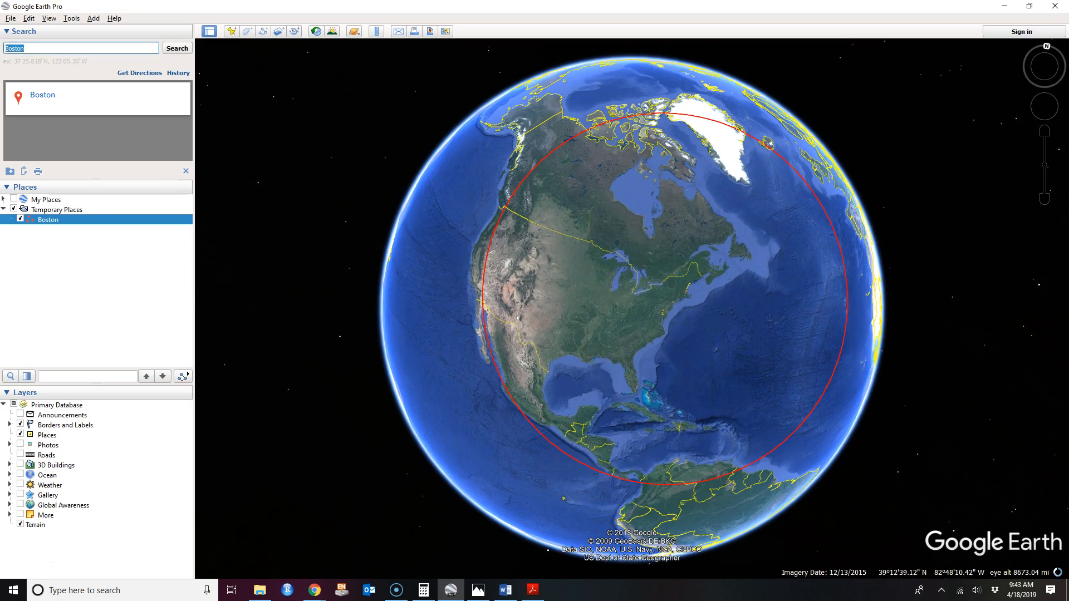
Search for 'Denver' and zoom out over the western United States.
{"action": "type", "text": "Denver"}
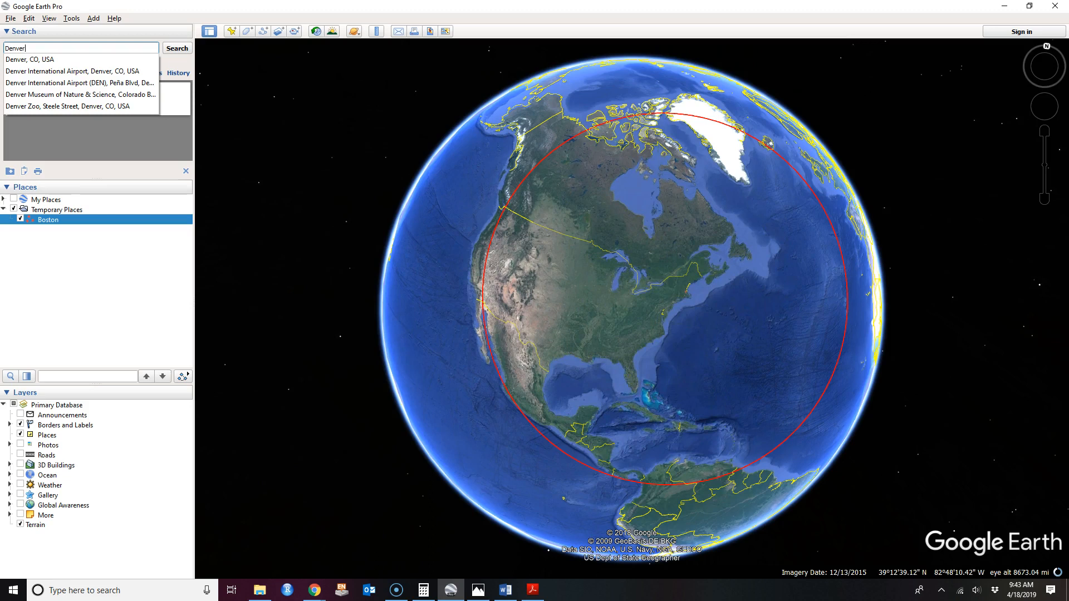
{"action": "key", "text": "Return"}
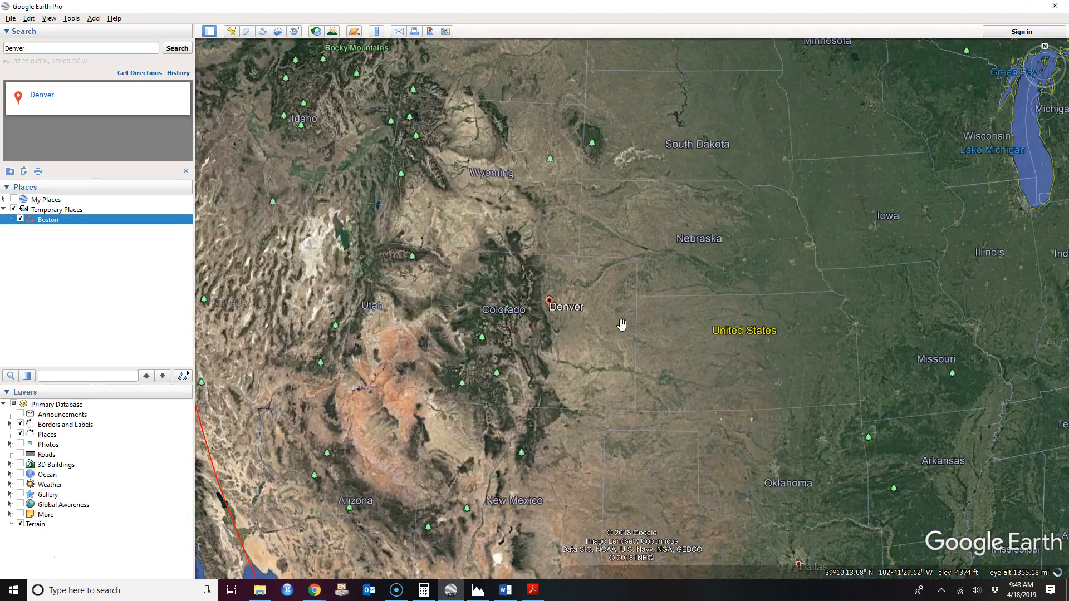
{"action": "scroll", "coordinate": [624, 324], "scroll_direction": "down", "scroll_amount": 2}
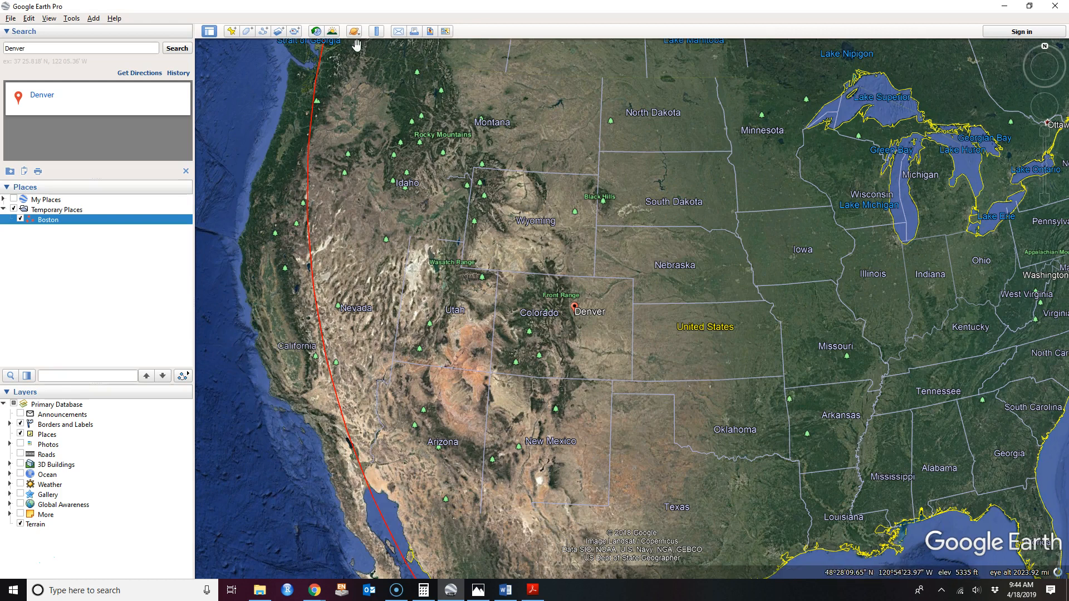
Measure a 1,900 km radius circle centred on Denver.
{"action": "left_click", "coordinate": [376, 32]}
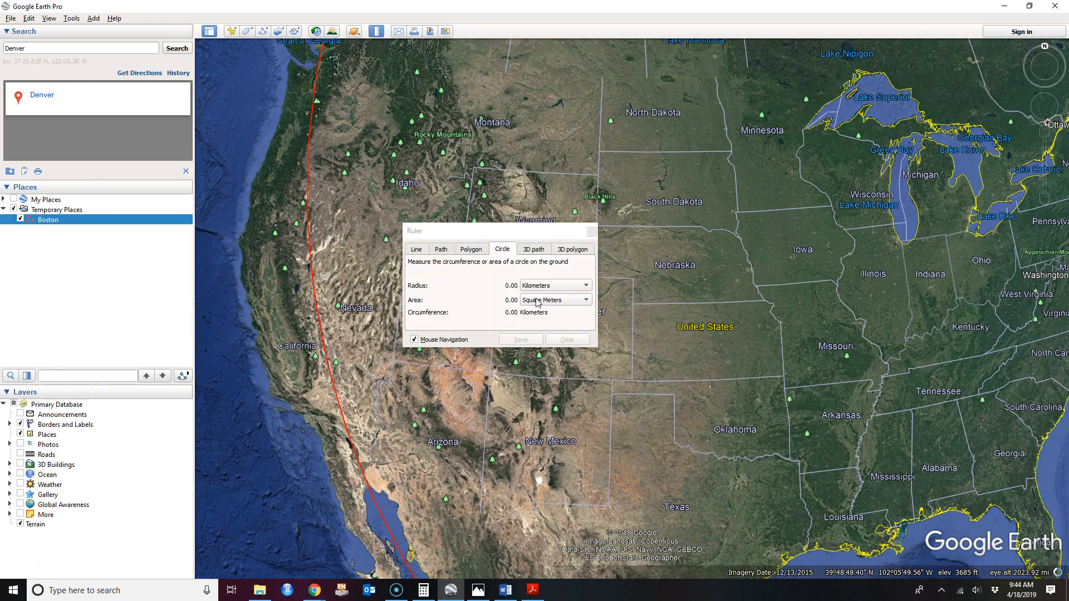
{"action": "left_click_drag", "start_coordinate": [537, 232], "coordinate": [308, 204]}
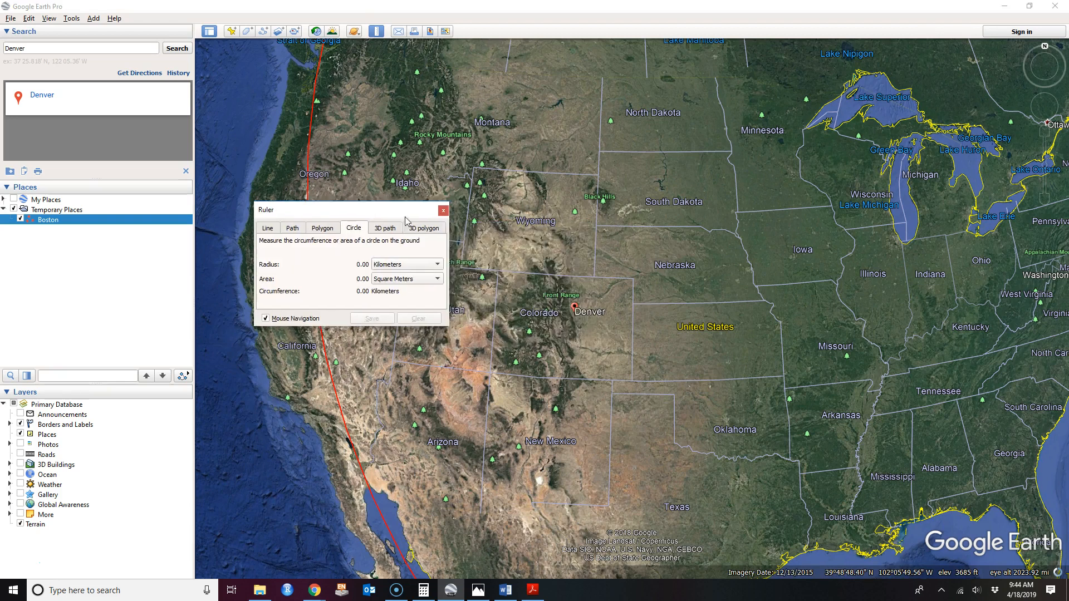
{"action": "left_click", "coordinate": [574, 315]}
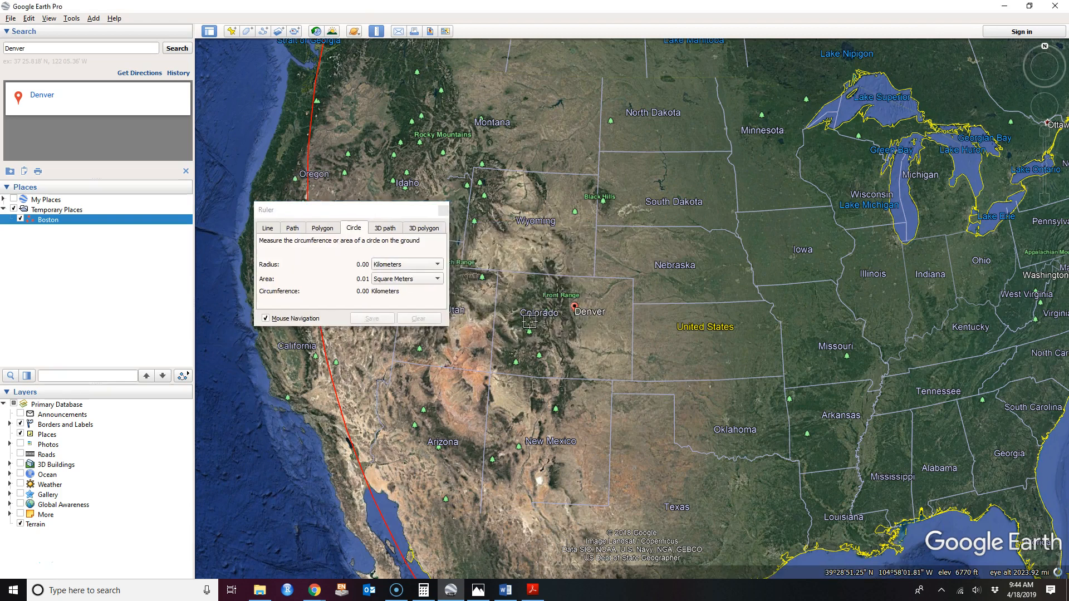
{"action": "left_click", "coordinate": [419, 348]}
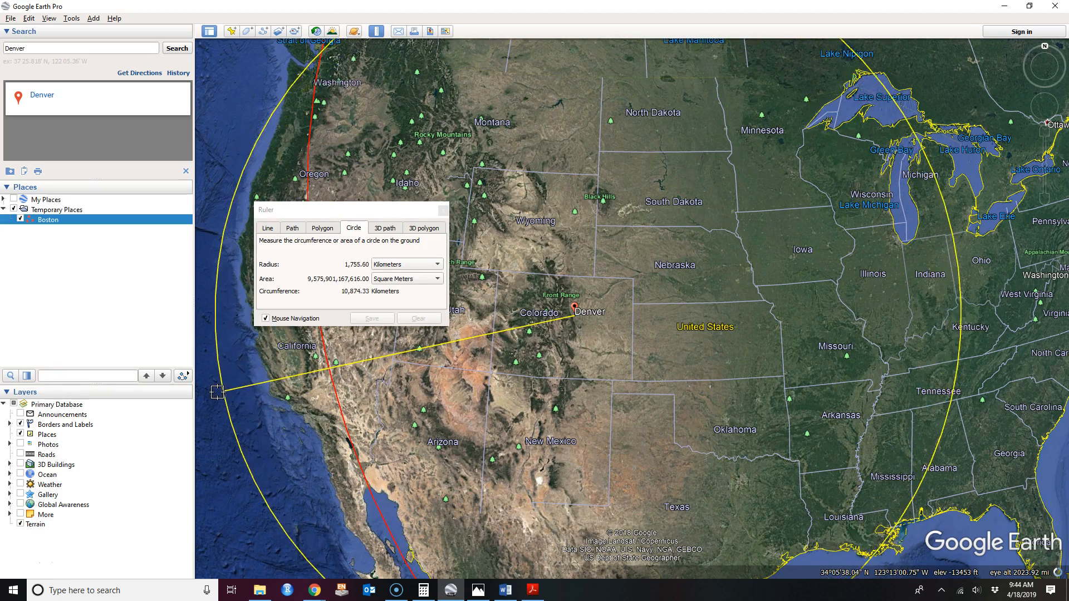
{"action": "scroll", "coordinate": [222, 390], "scroll_direction": "down", "scroll_amount": 3}
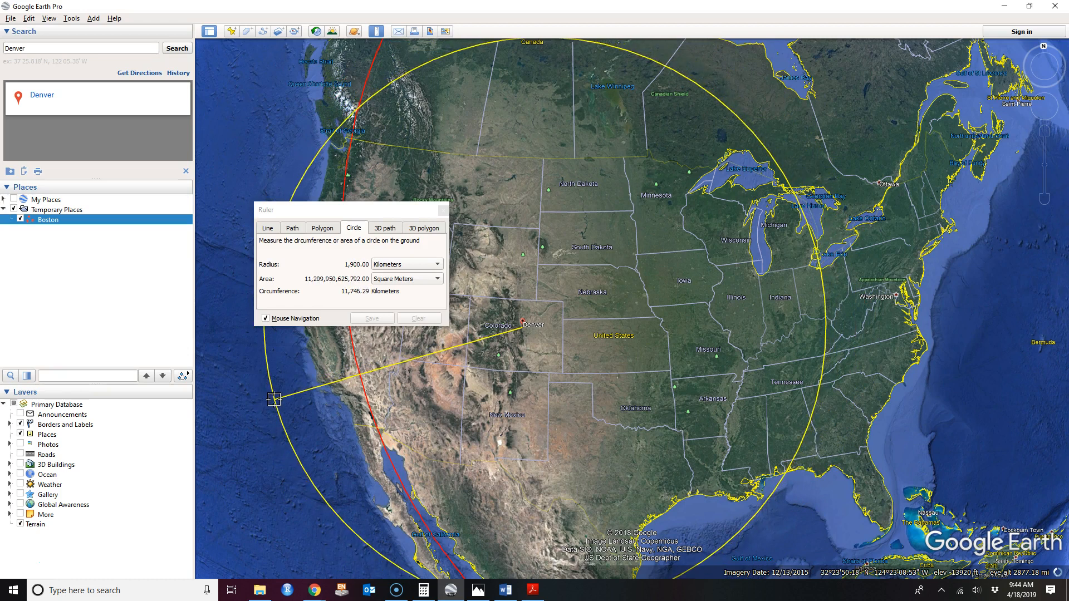
{"action": "left_click", "coordinate": [274, 398]}
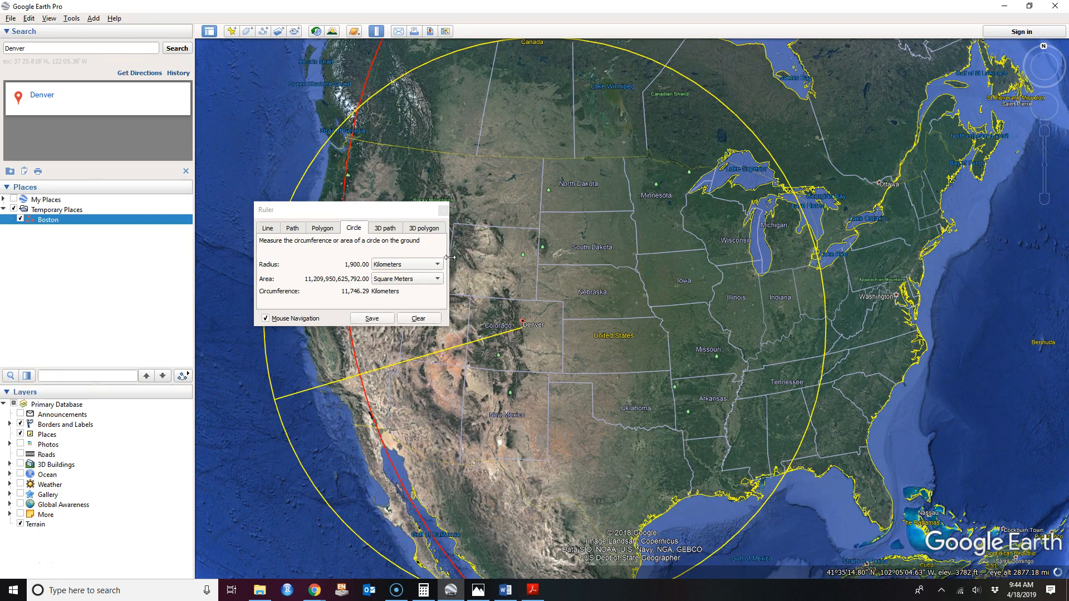
{"action": "left_click", "coordinate": [397, 215]}
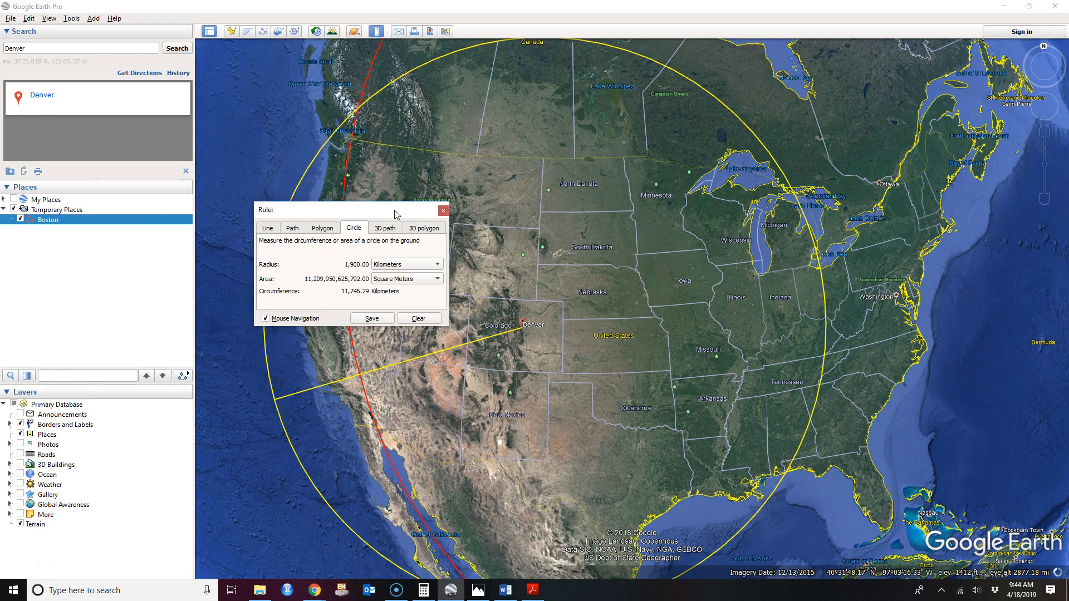
Save the Denver circle as a path named Denver with a yellow line colour.
{"action": "left_click", "coordinate": [373, 319]}
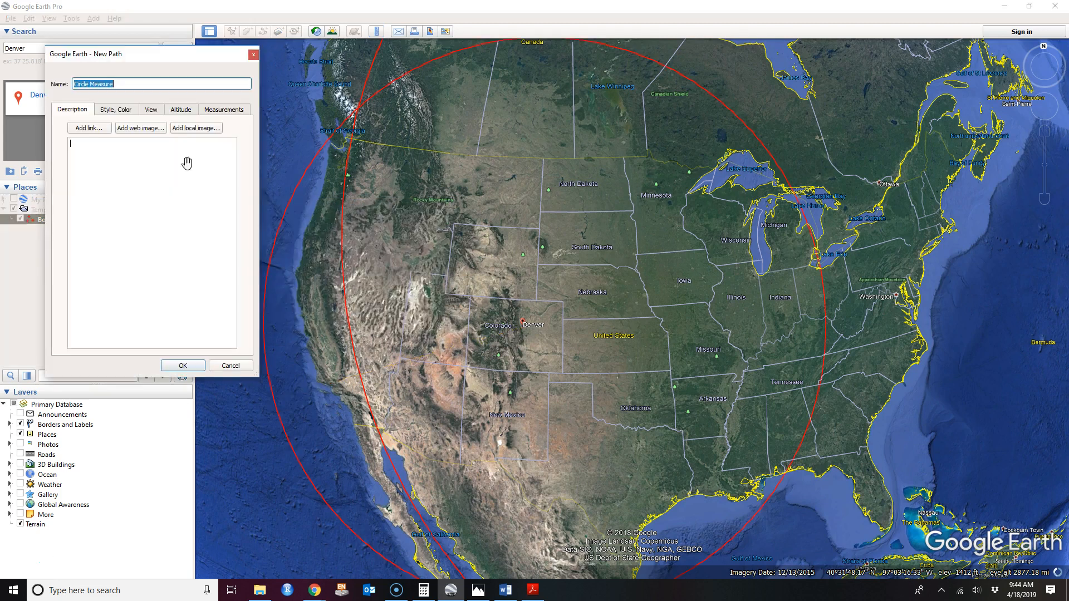
{"action": "type", "text": "Denver"}
{"action": "left_click", "coordinate": [127, 112]}
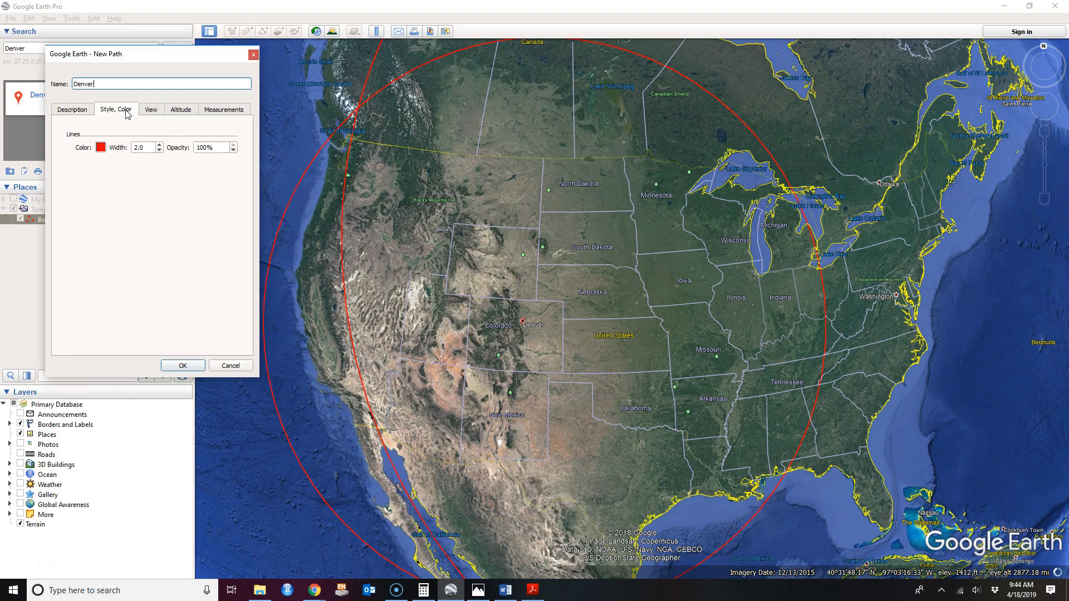
{"action": "left_click", "coordinate": [101, 147]}
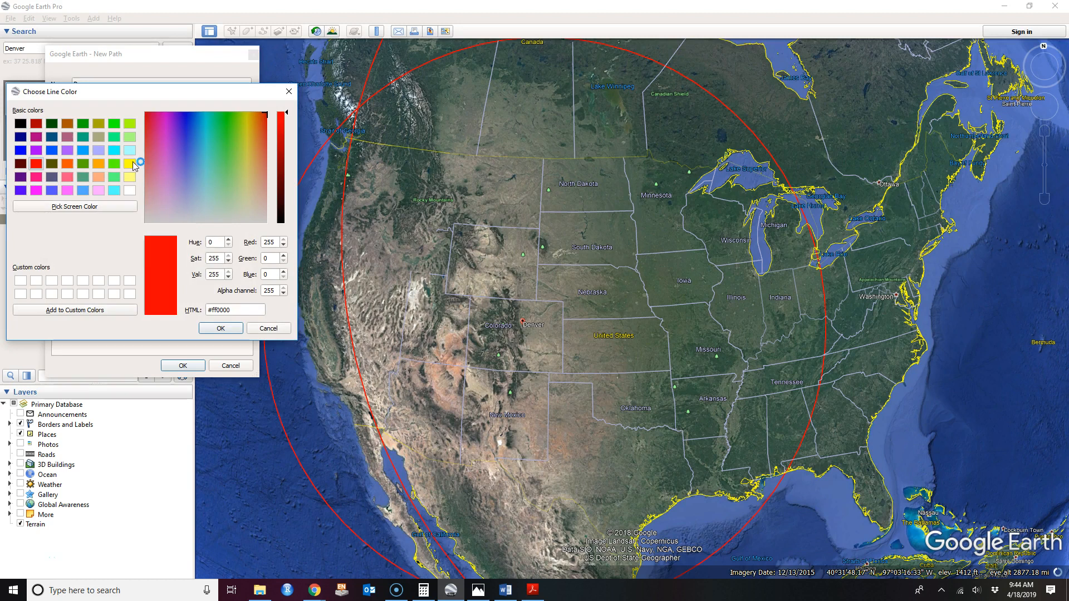
{"action": "left_click", "coordinate": [129, 163]}
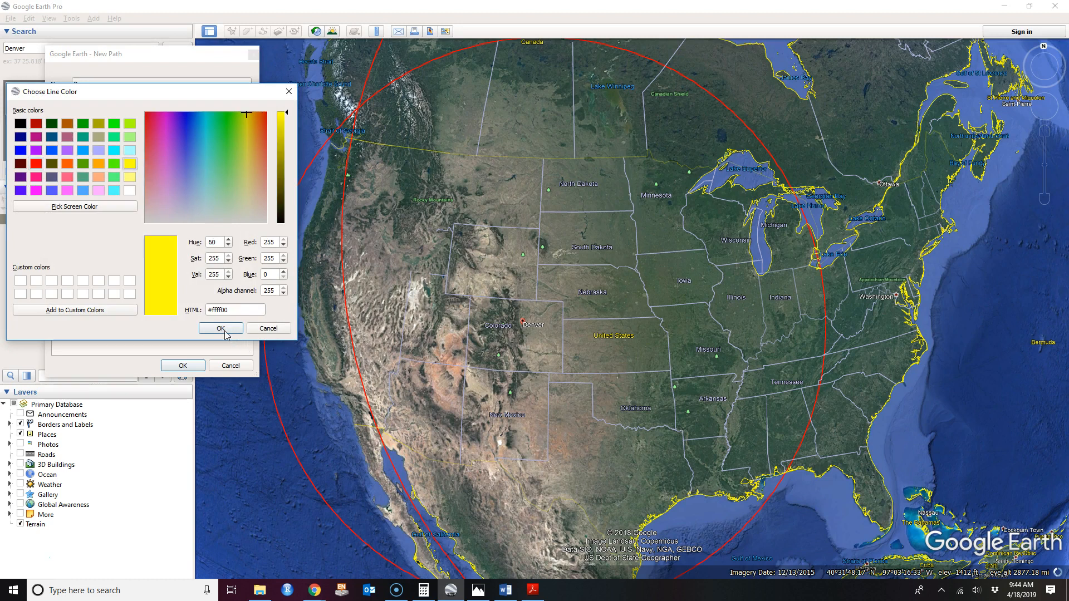
{"action": "left_click", "coordinate": [226, 329]}
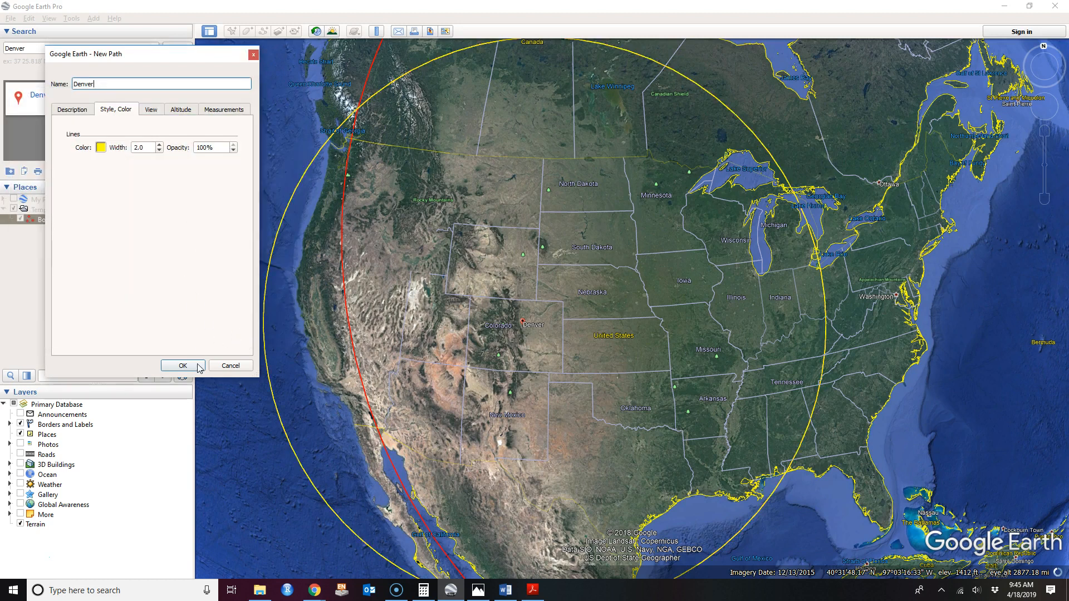
{"action": "left_click", "coordinate": [200, 366]}
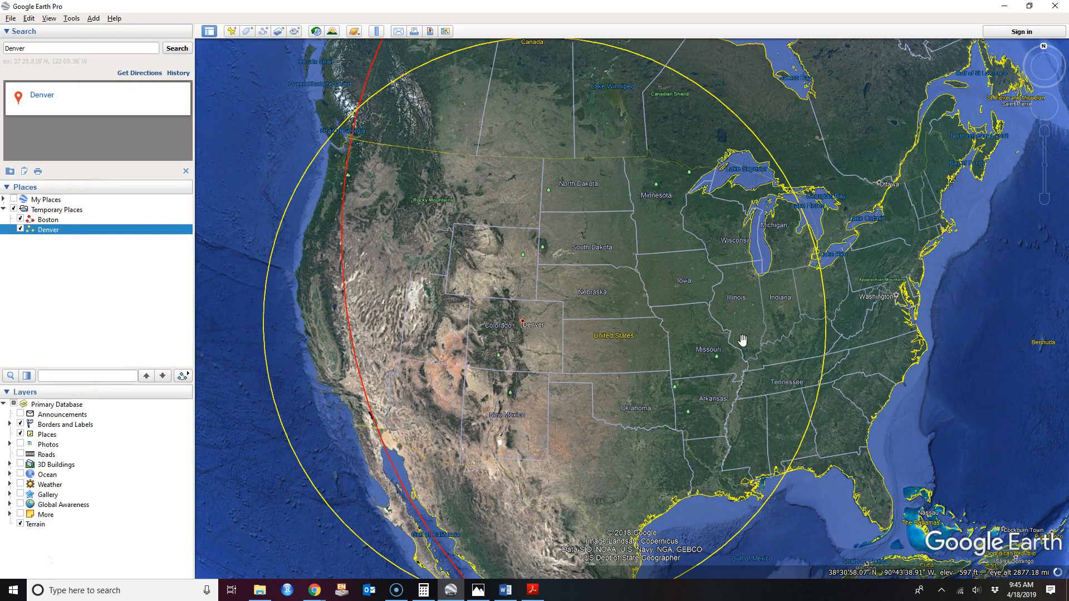
{"action": "scroll", "coordinate": [735, 338], "scroll_direction": "down", "scroll_amount": 1}
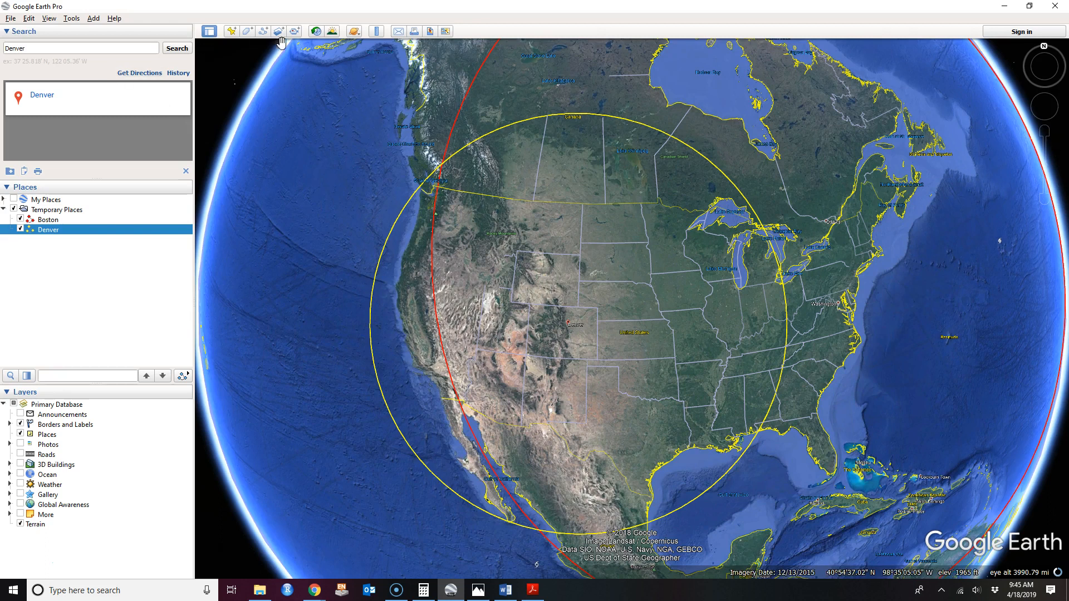
Drag out a third circle to a 2,568.99 km radius.
{"action": "left_click", "coordinate": [376, 31]}
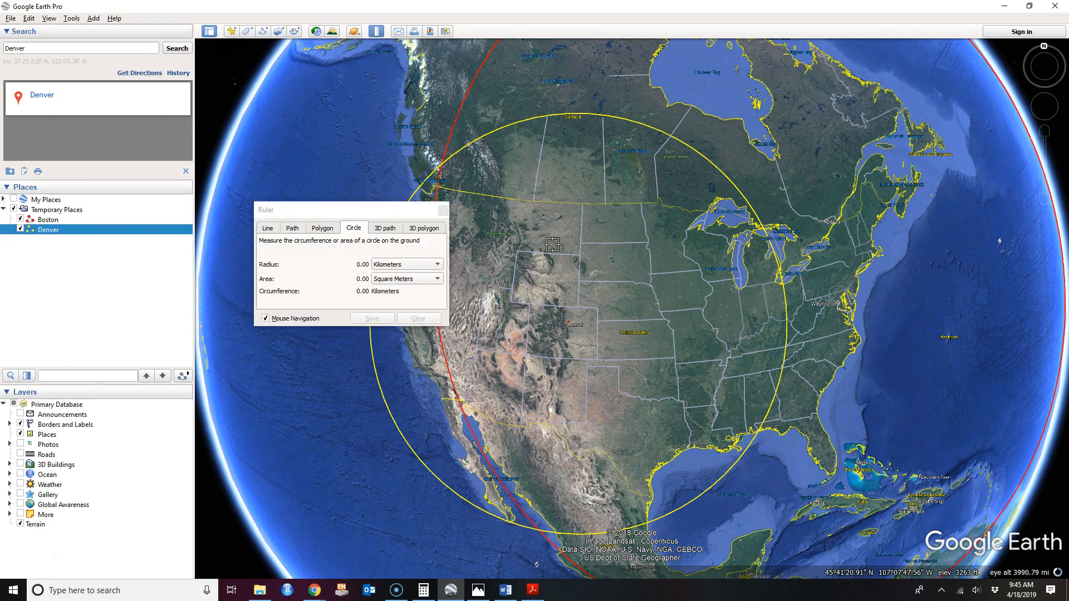
{"action": "left_click_drag", "start_coordinate": [552, 245], "coordinate": [343, 122]}
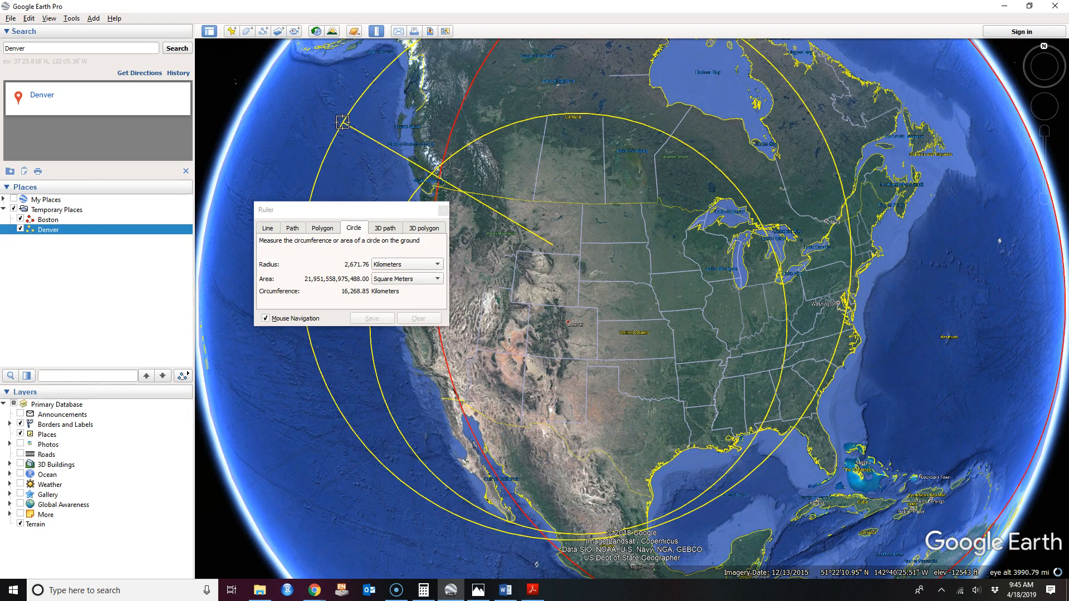
{"action": "left_click_drag", "start_coordinate": [342, 122], "coordinate": [346, 128]}
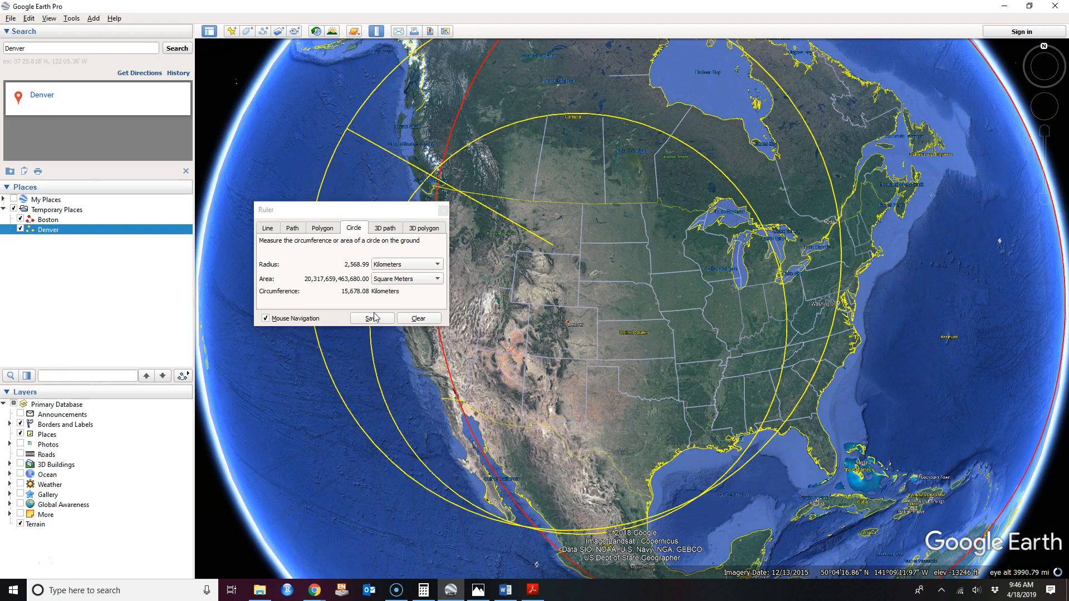
Save the third circle as a path named Random City.
{"action": "left_click", "coordinate": [372, 319]}
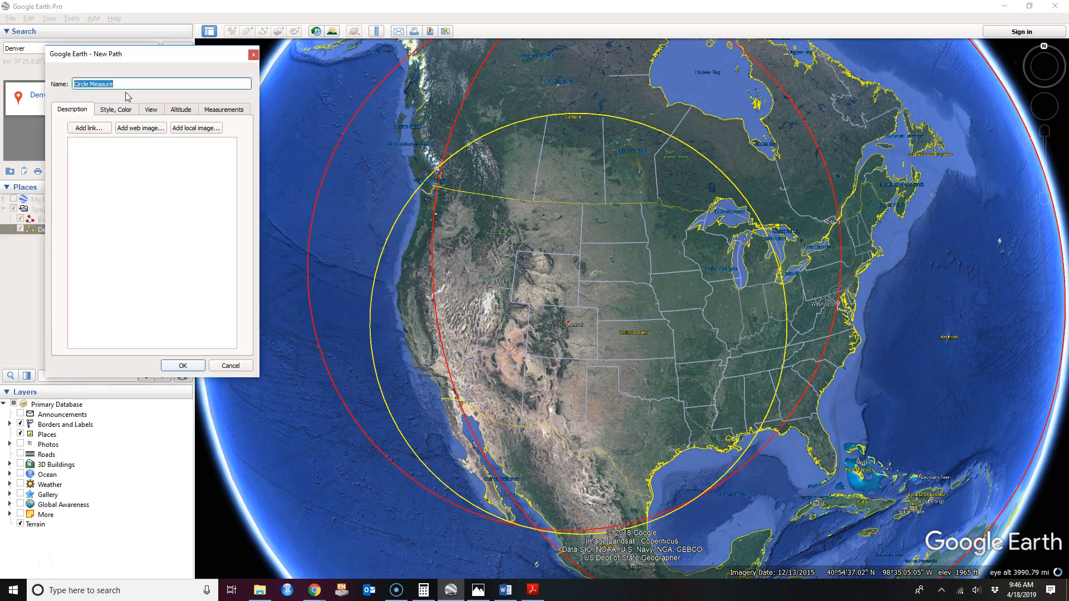
{"action": "type", "text": "Random City"}
{"action": "left_click", "coordinate": [194, 367]}
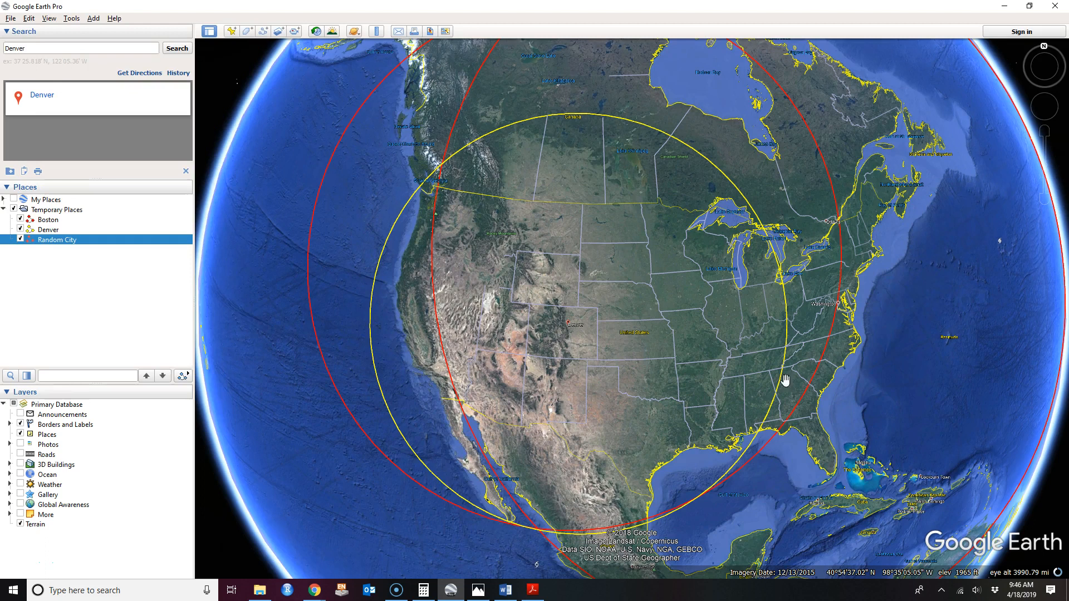
Zoom in on where the three circles meet off western Mexico's Pacific coast.
{"action": "left_click_drag", "start_coordinate": [831, 362], "coordinate": [828, 346]}
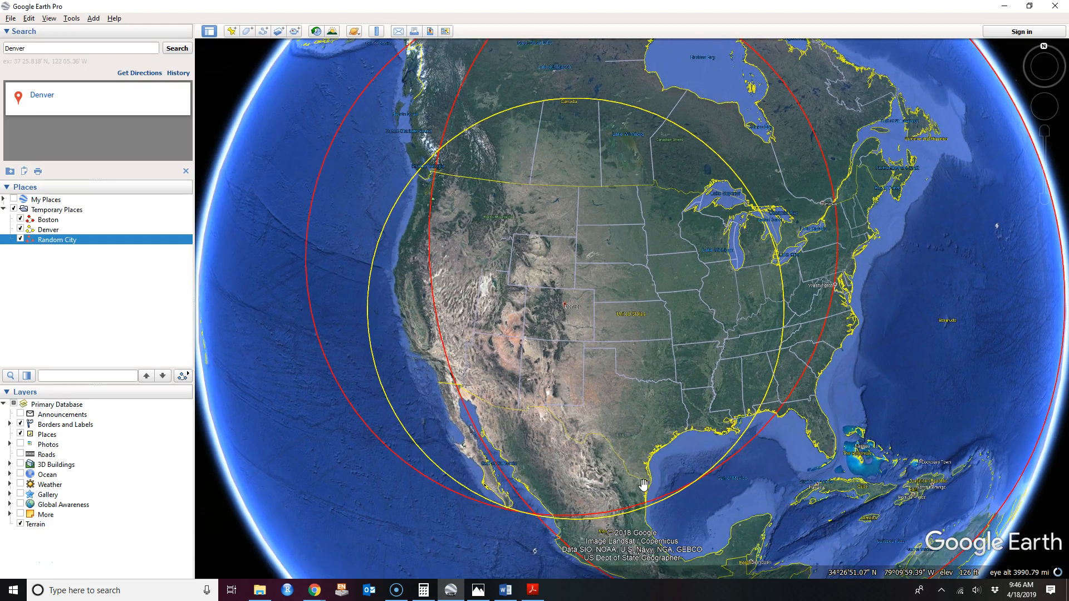
{"action": "left_click_drag", "start_coordinate": [620, 401], "coordinate": [609, 336]}
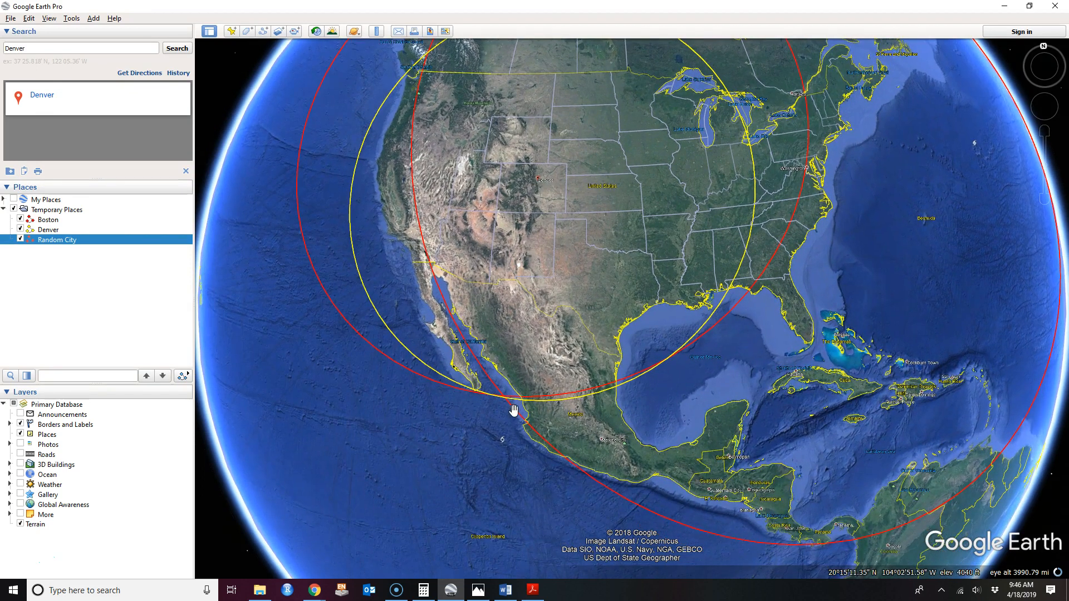
{"action": "scroll", "coordinate": [507, 419], "scroll_direction": "down", "scroll_amount": 4}
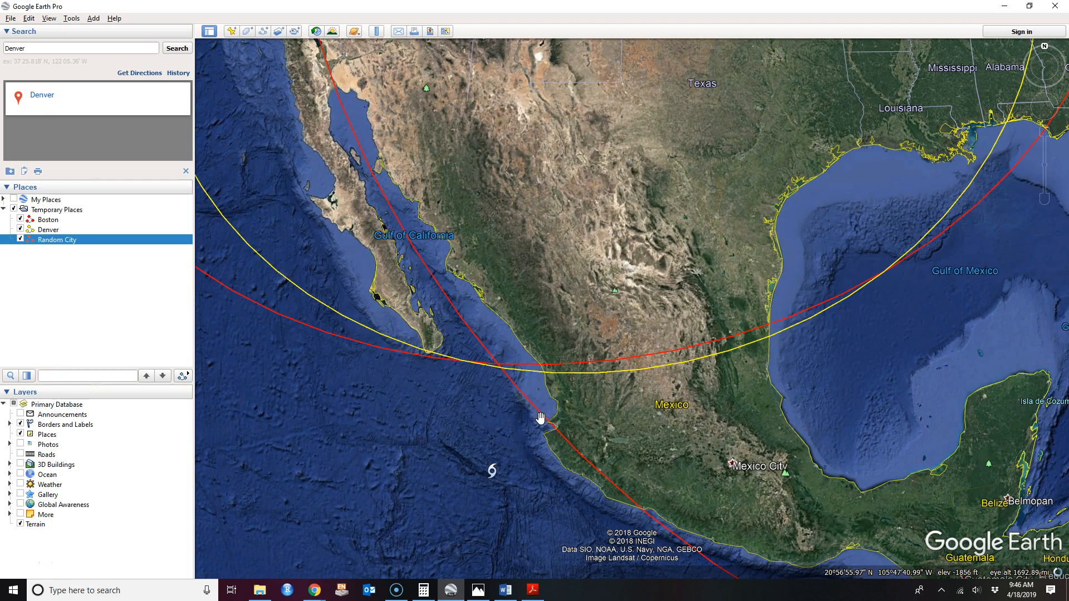
Drop a new placemark on the three circles' intersection off western Mexico and name it 'Epicenter'.
{"action": "left_click", "coordinate": [231, 31]}
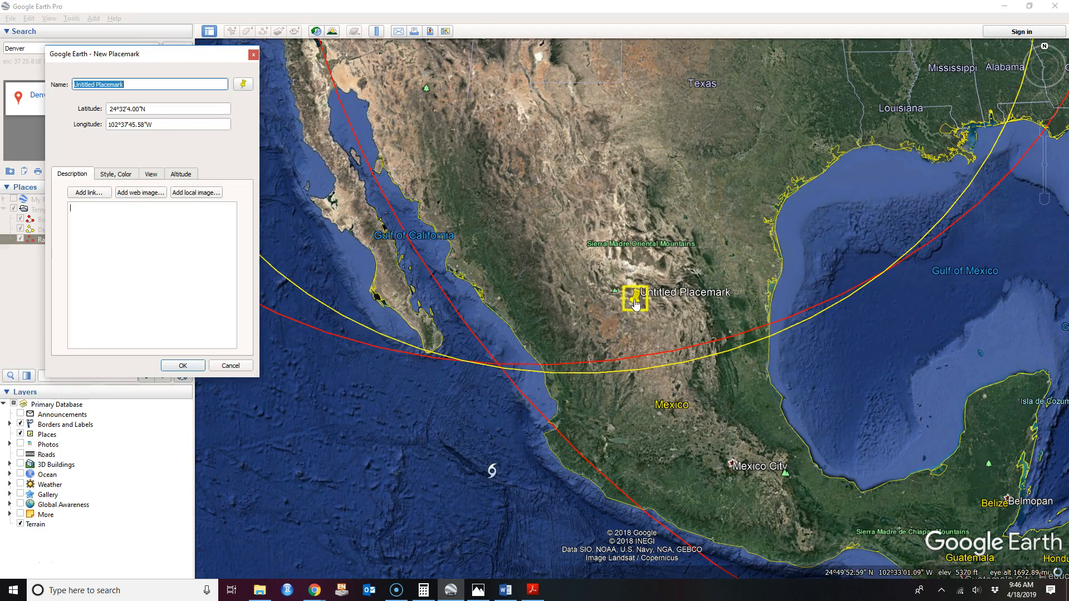
{"action": "left_click_drag", "start_coordinate": [635, 304], "coordinate": [495, 372]}
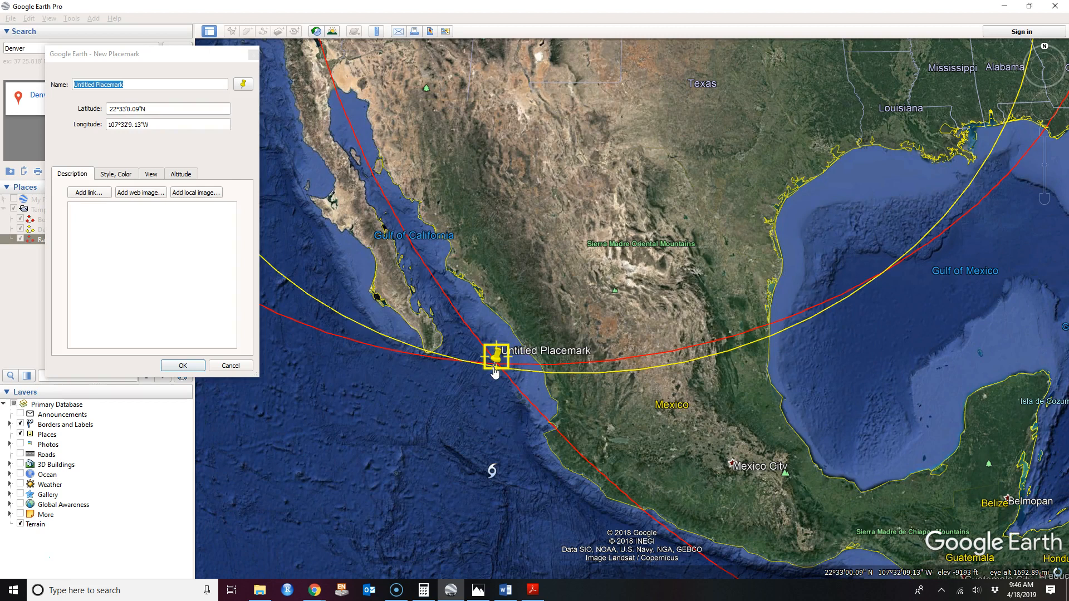
{"action": "left_click", "coordinate": [124, 83]}
{"action": "left_click_drag", "start_coordinate": [71, 85], "coordinate": [69, 86]}
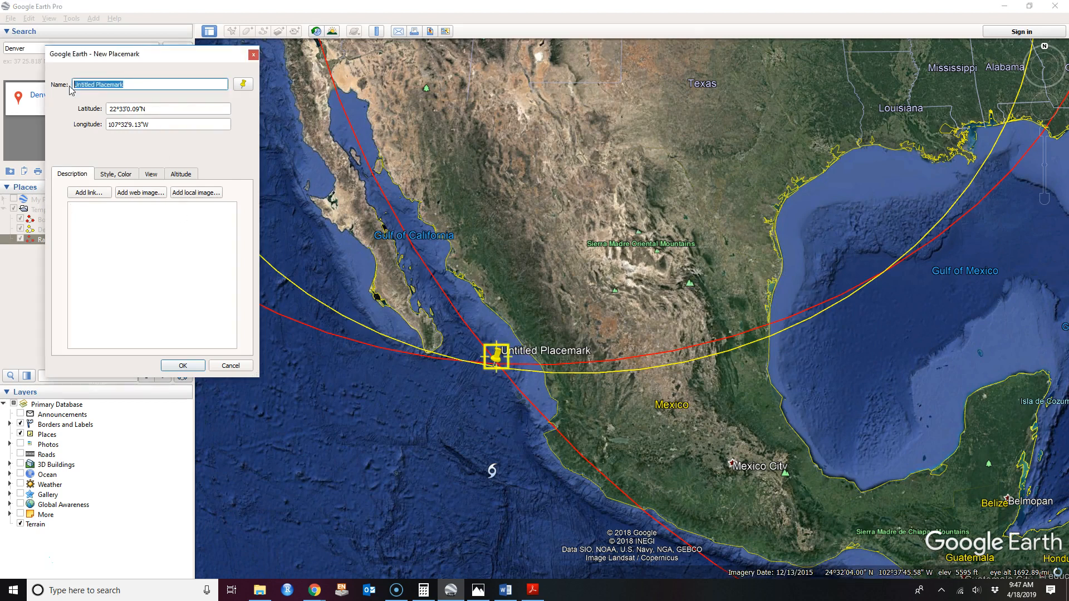
{"action": "type", "text": "Epicnter"}
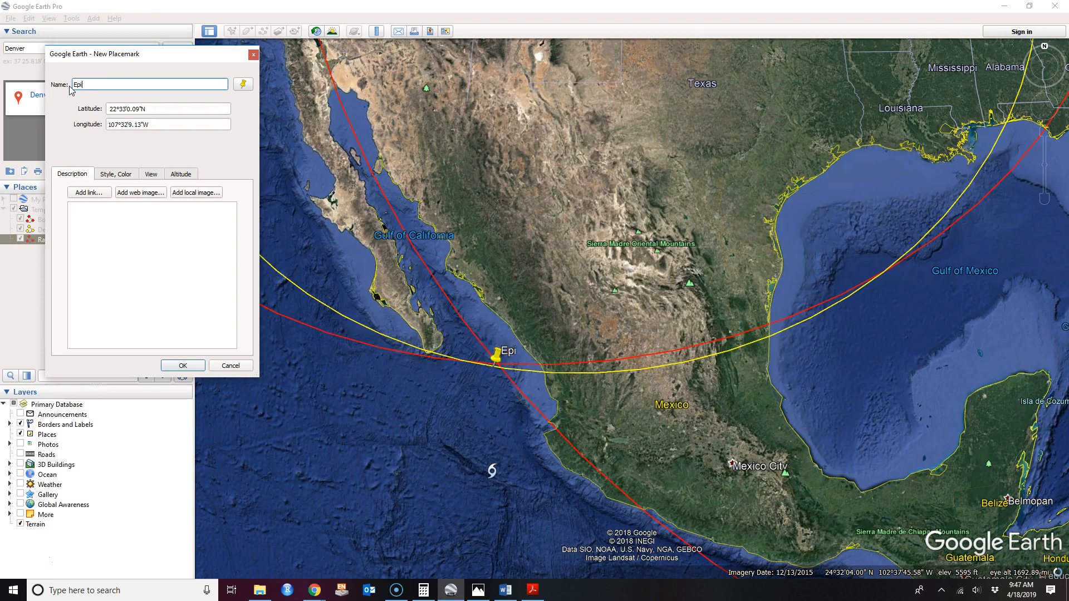
{"action": "key", "text": "BackSpace"}
{"action": "key", "text": "BackSpace"}
{"action": "key", "text": "BackSpace"}
{"action": "key", "text": "BackSpace"}
{"action": "type", "text": "enter"}
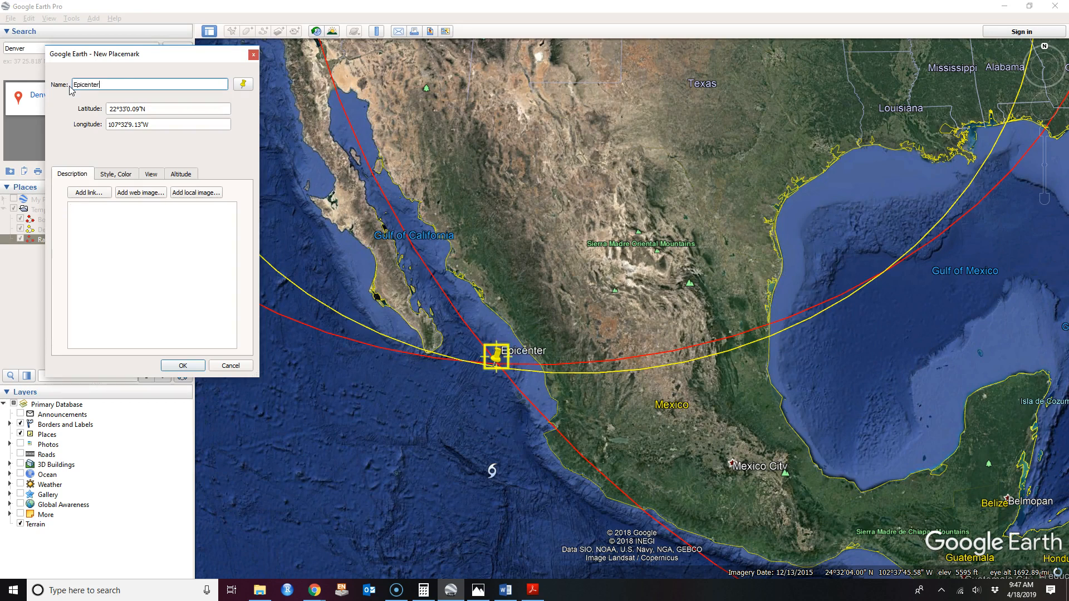
{"action": "left_click", "coordinate": [184, 366]}
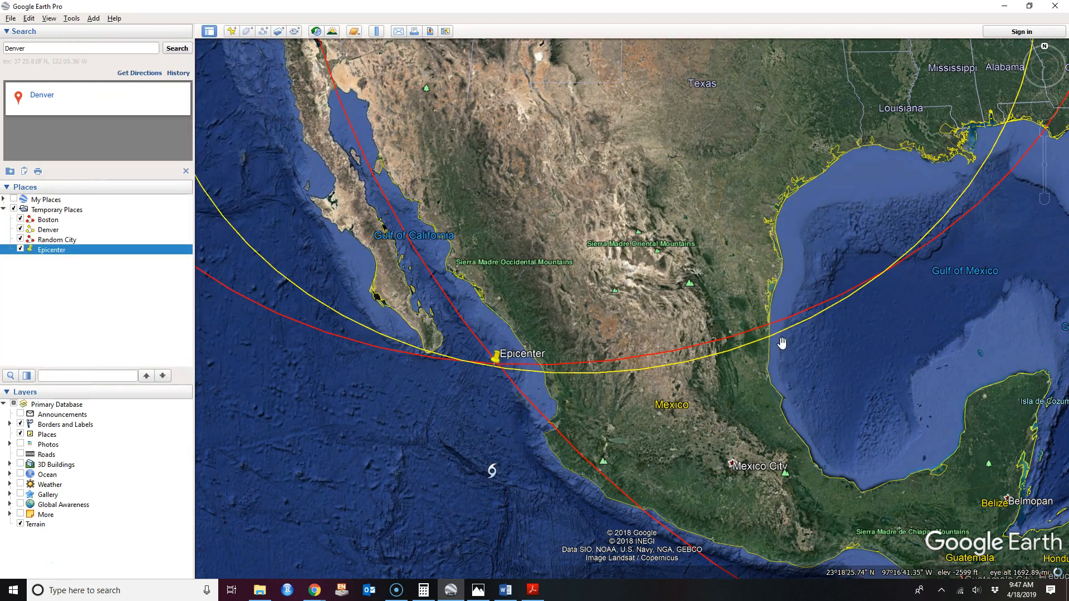
Save the Epicenter place to the Desktop as a KMZ file named with the student's name.
{"action": "scroll", "coordinate": [799, 343], "scroll_direction": "down", "scroll_amount": 2}
{"action": "scroll", "coordinate": [801, 343], "scroll_direction": "down", "scroll_amount": 3}
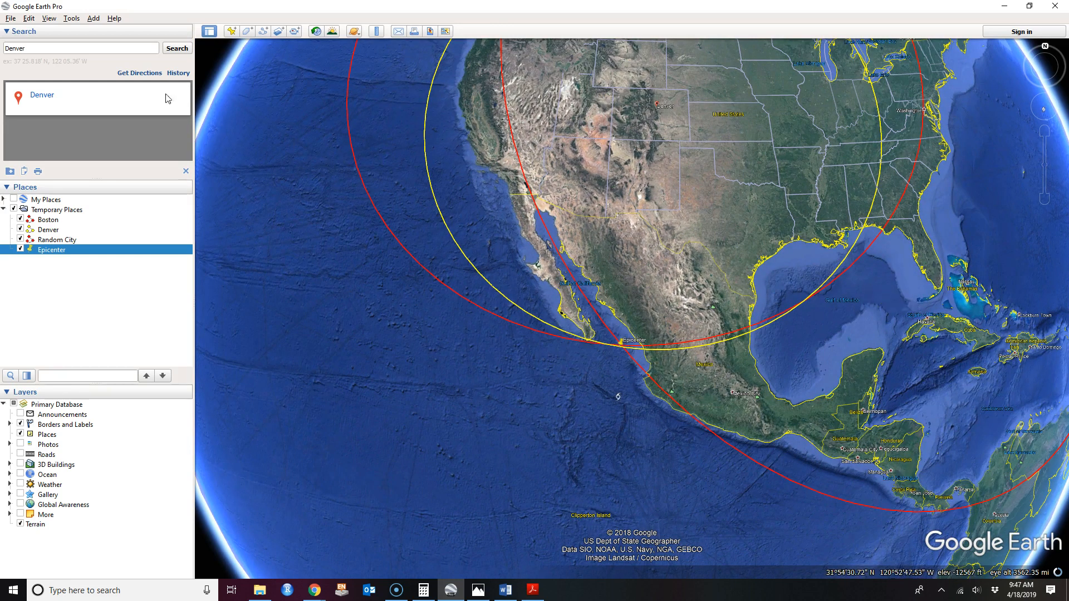
{"action": "left_click", "coordinate": [11, 19]}
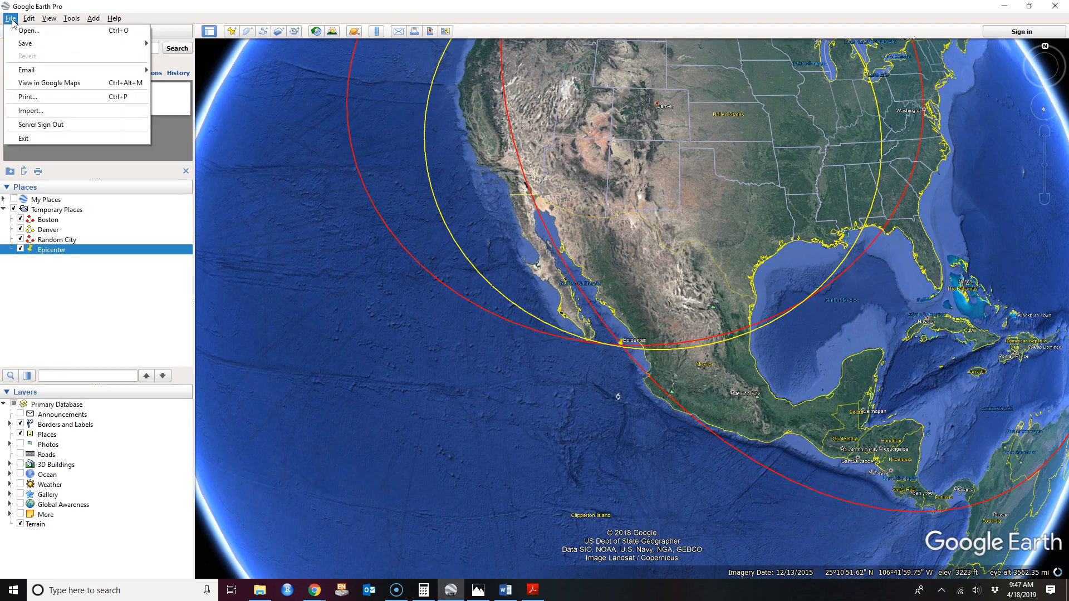
{"action": "mouse_move", "coordinate": [25, 46]}
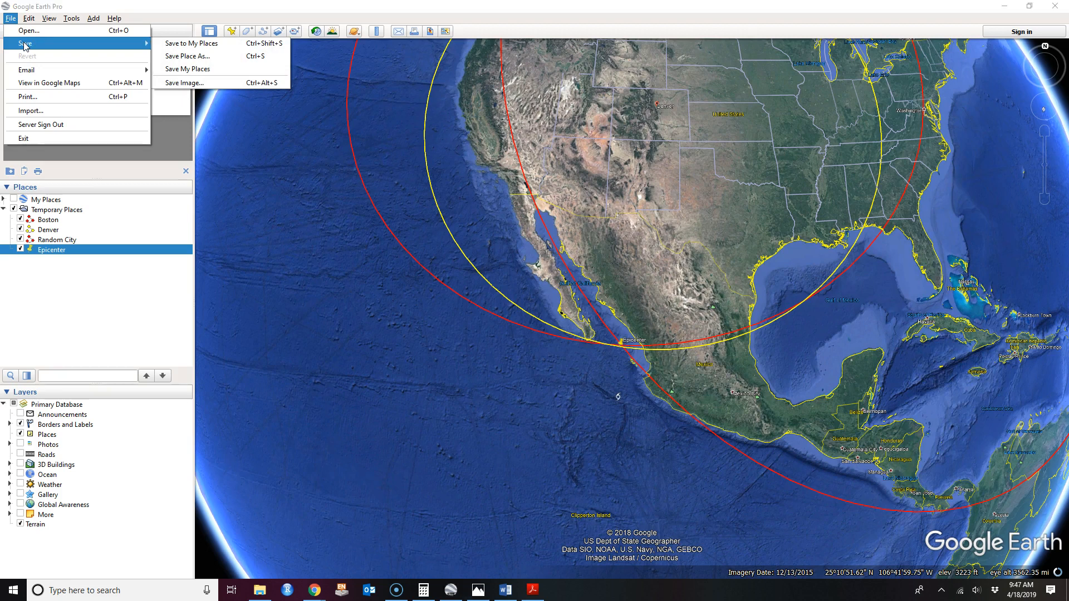
{"action": "left_click", "coordinate": [199, 56]}
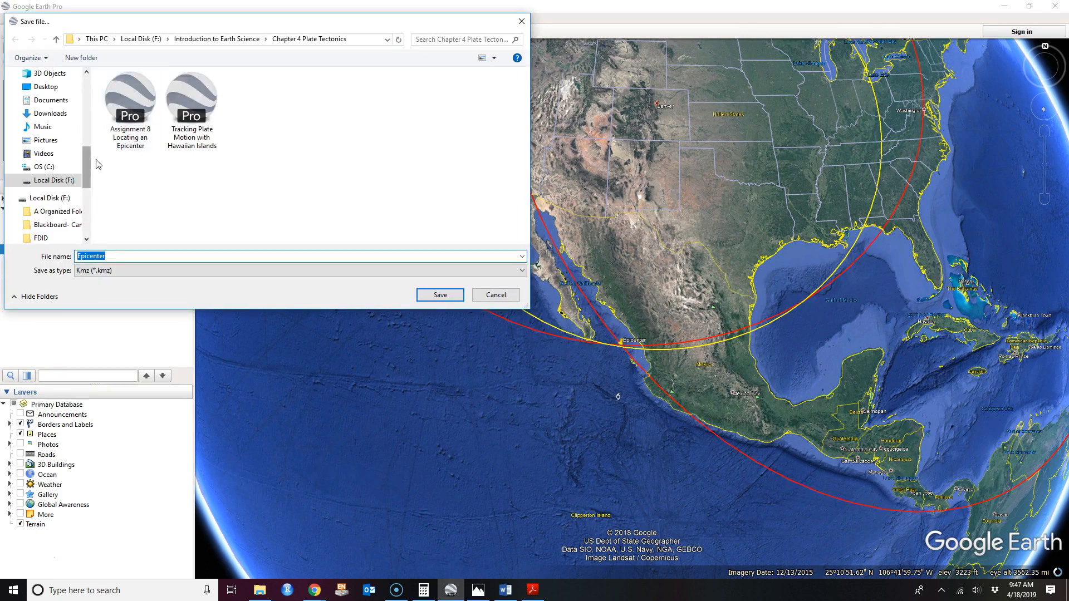
{"action": "left_click_drag", "start_coordinate": [88, 161], "coordinate": [100, 85]}
{"action": "left_click", "coordinate": [58, 96]}
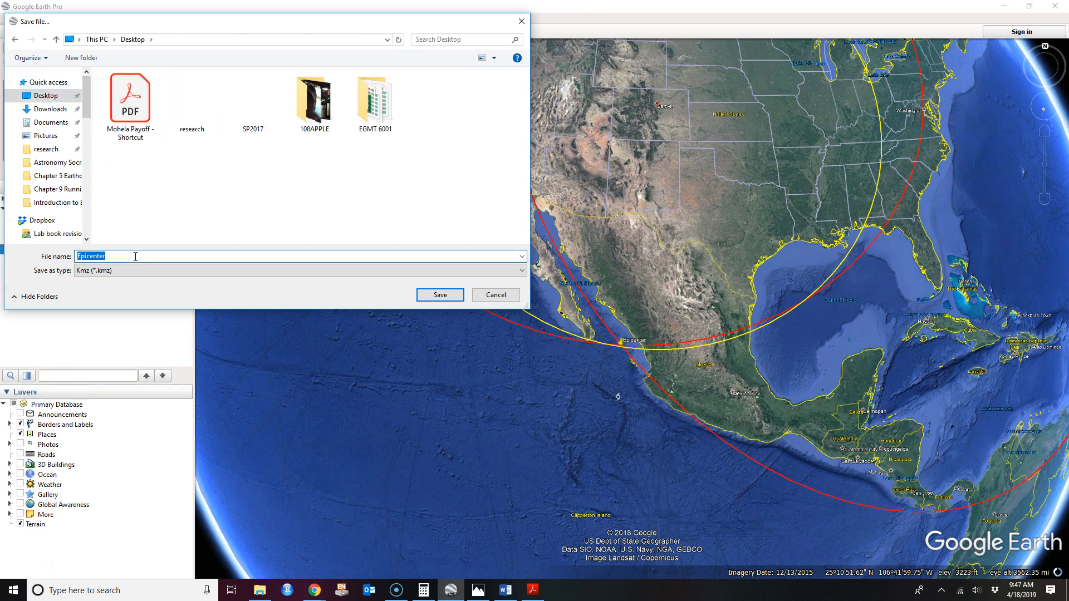
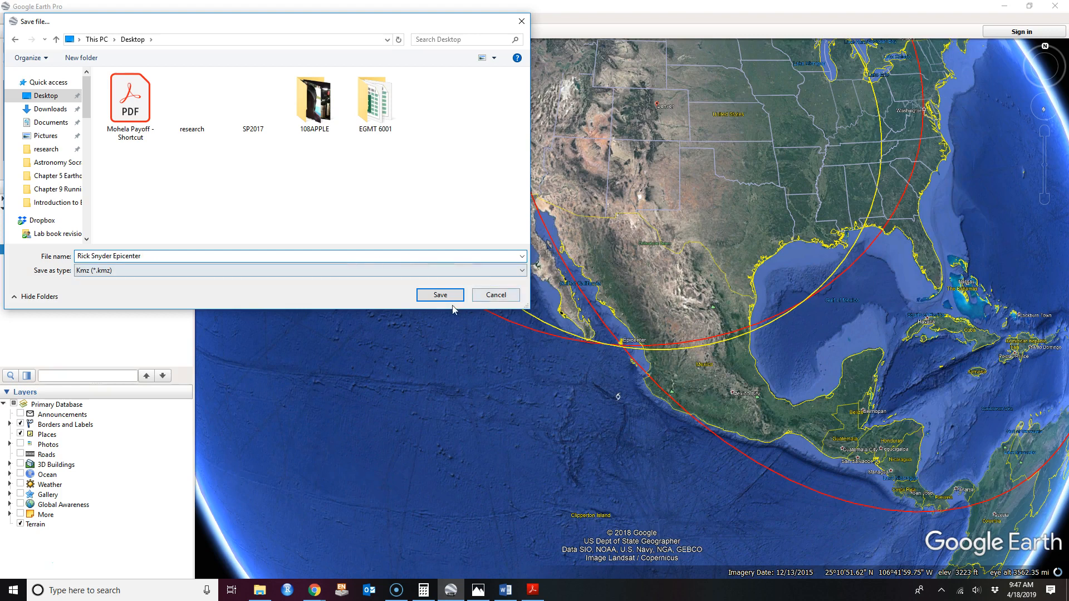
{"action": "left_click", "coordinate": [440, 295]}
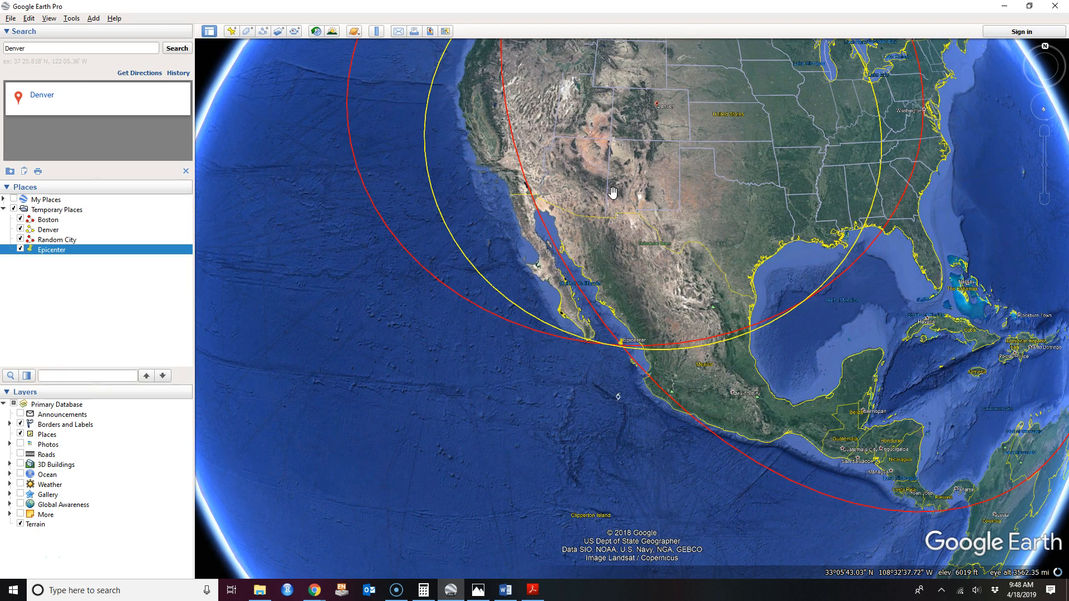
{"action": "left_click_drag", "start_coordinate": [658, 244], "coordinate": [632, 332]}
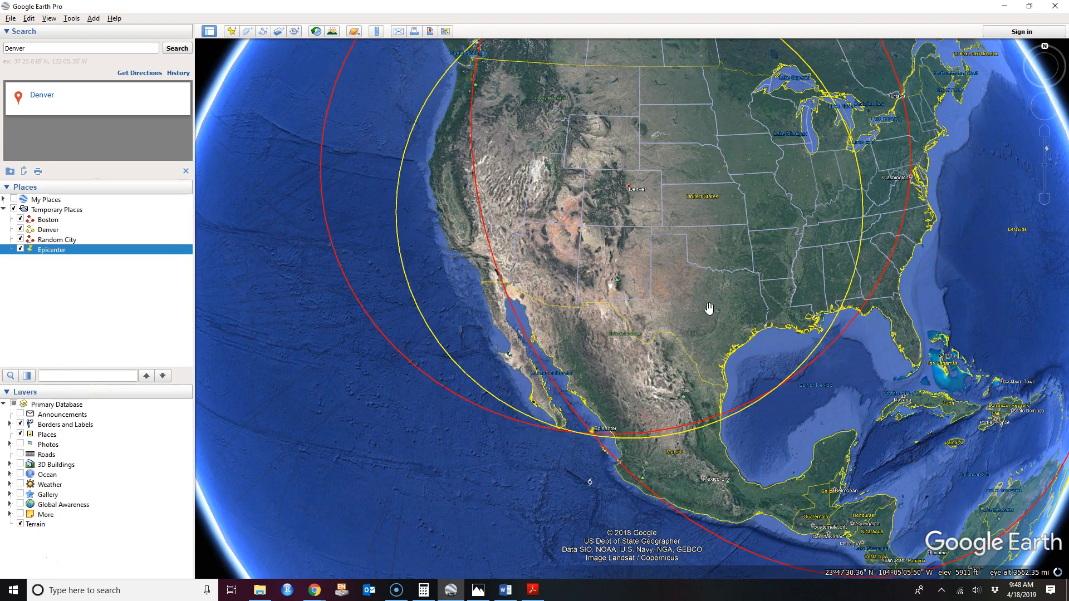
{"action": "left_click_drag", "start_coordinate": [704, 337], "coordinate": [696, 371]}
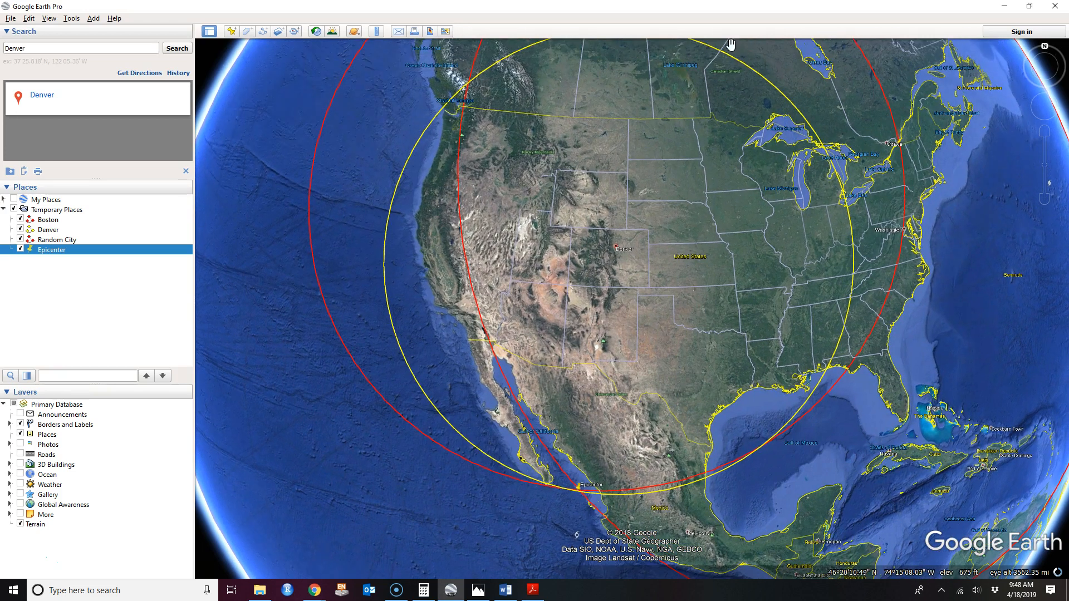